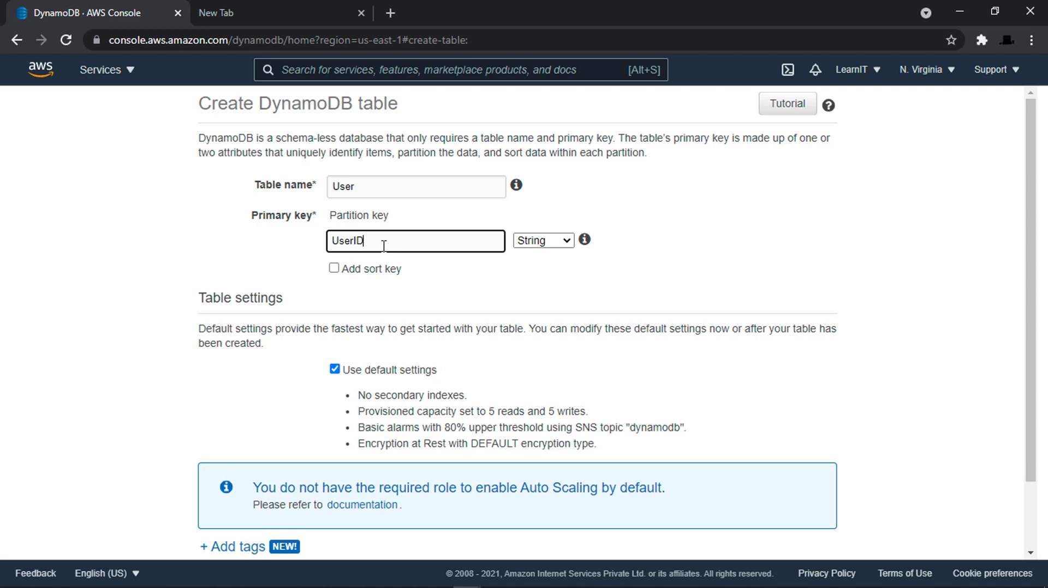
Set the UserID partition key type to Number and add a sort key named Badge
left_click(558, 243)
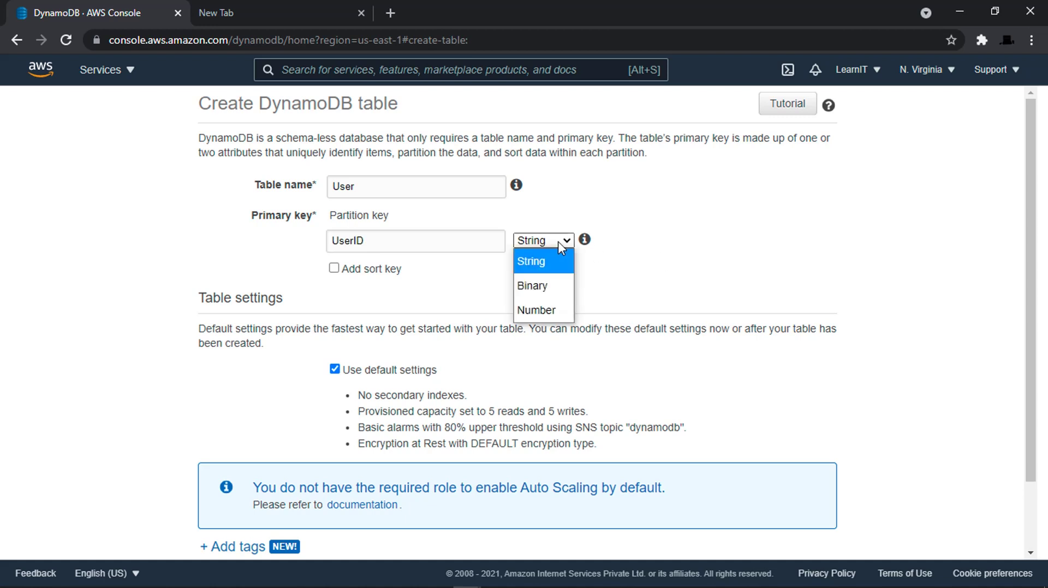
left_click(551, 305)
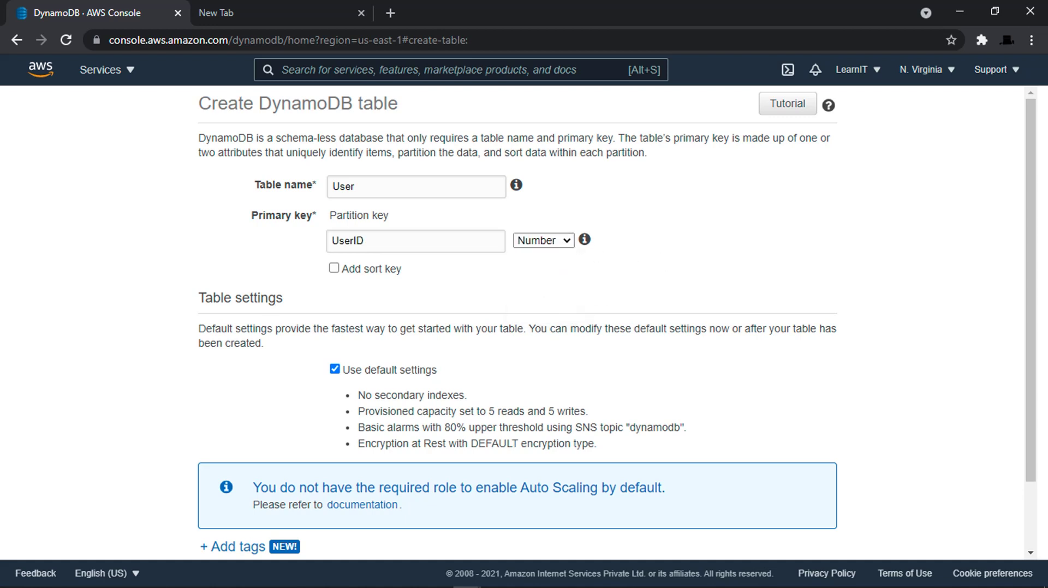
left_click(334, 268)
left_click(396, 296)
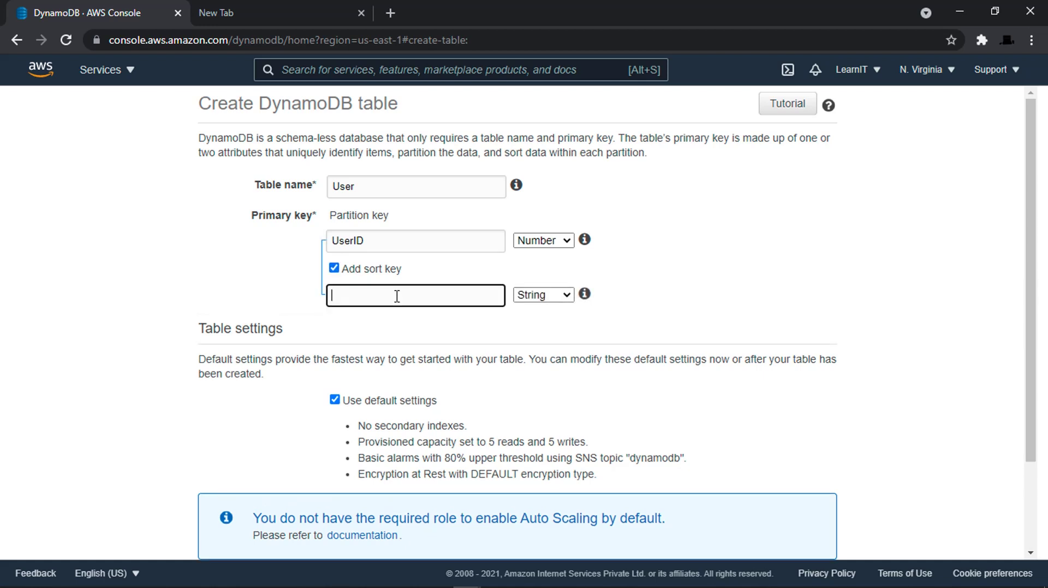
type("Badge")
Examine the default table settings for secondary indexes, provisioned capacity, basic alarms and encryption at rest
scroll(386, 299, "down", 2)
left_click_drag(686, 347, 575, 347)
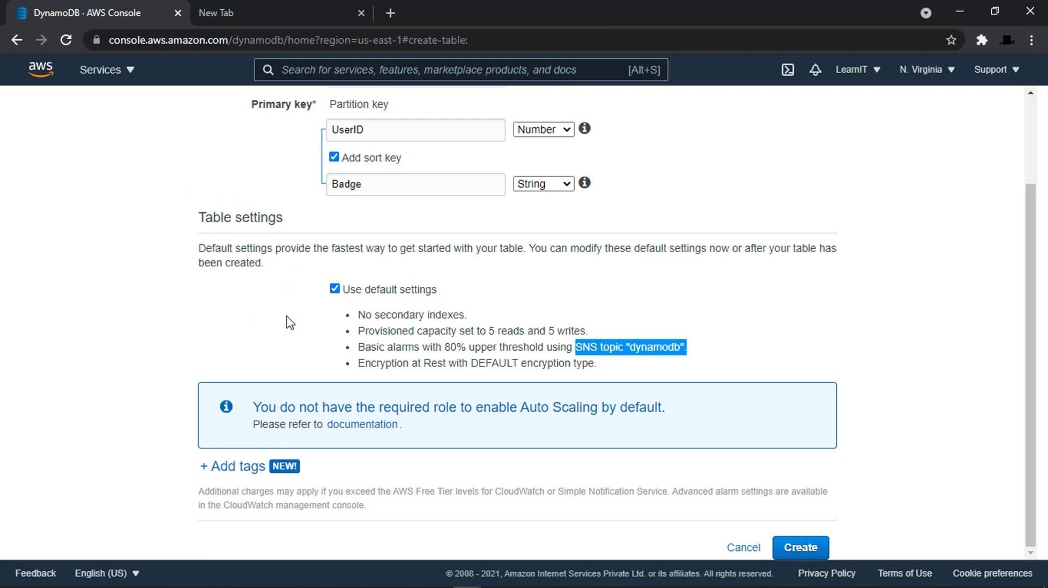
left_click_drag(358, 331, 594, 337)
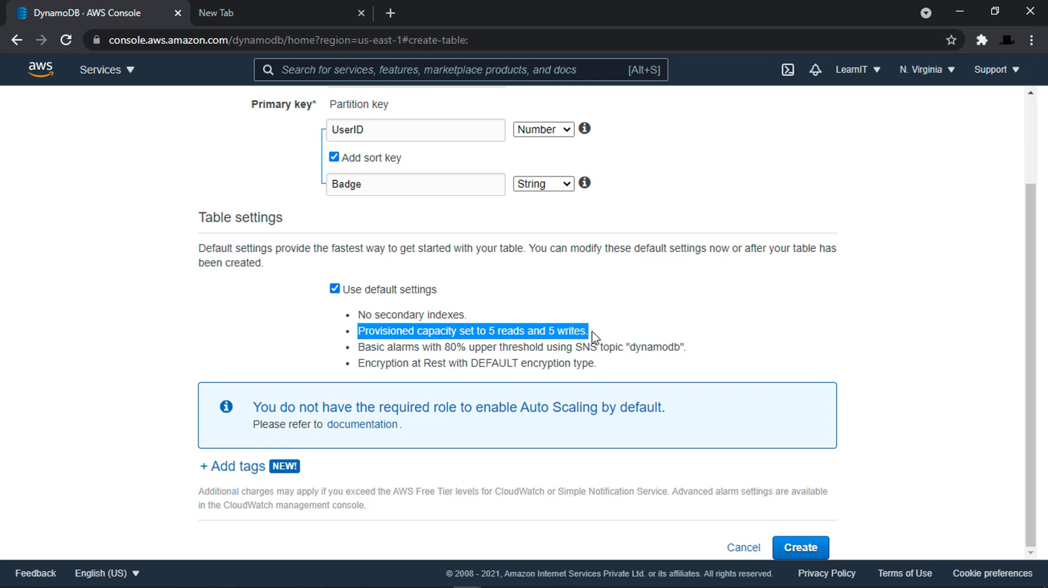
left_click_drag(474, 315, 559, 345)
left_click(339, 350)
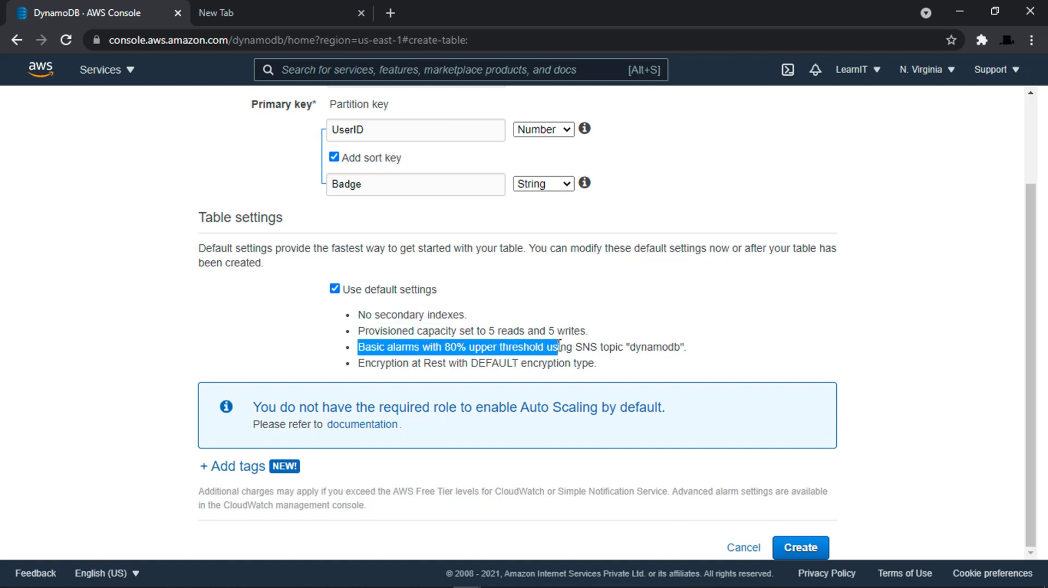
left_click_drag(336, 347, 606, 366)
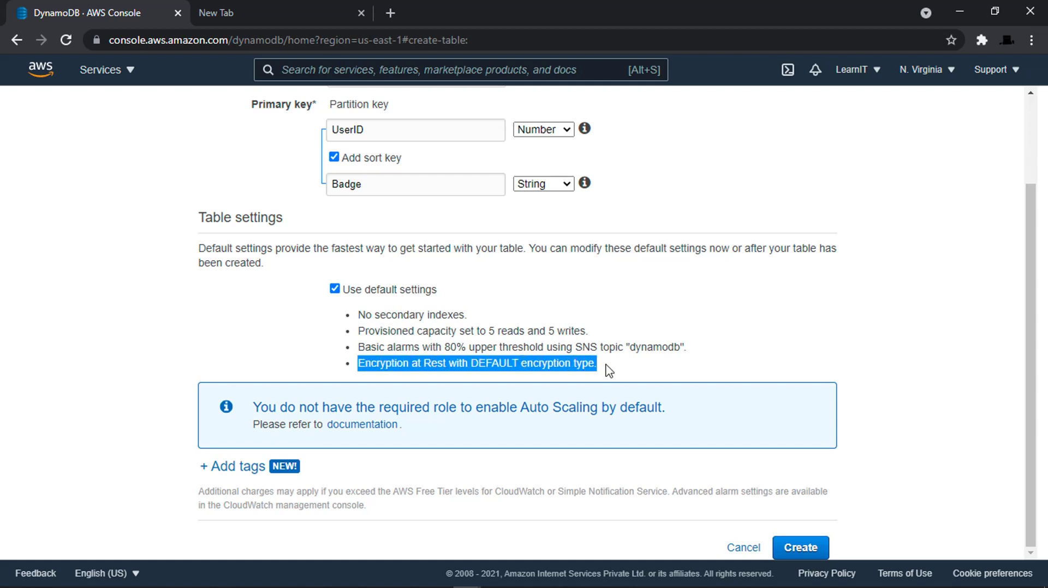
left_click(310, 316)
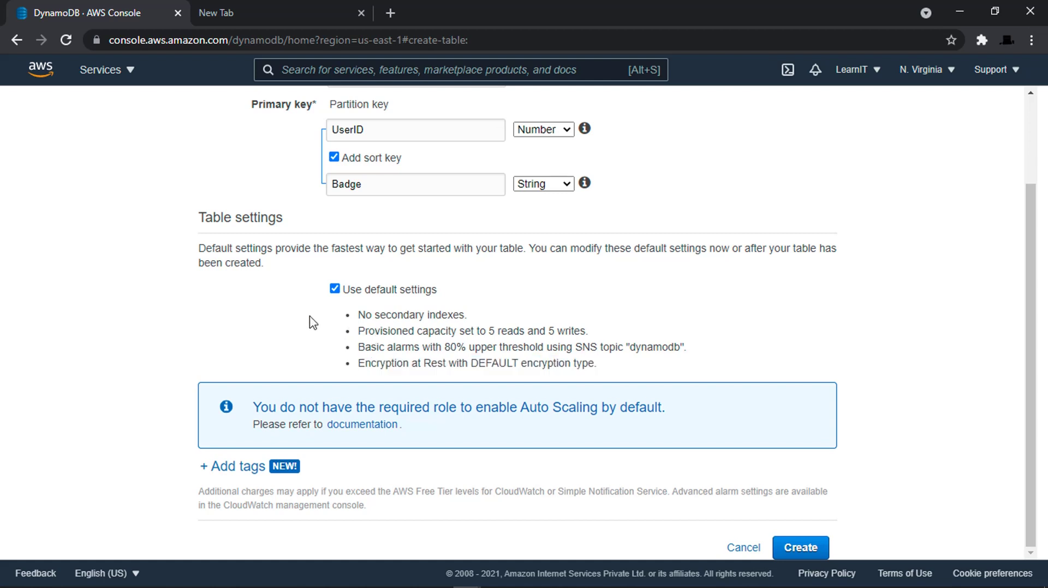
left_click_drag(339, 313, 412, 363)
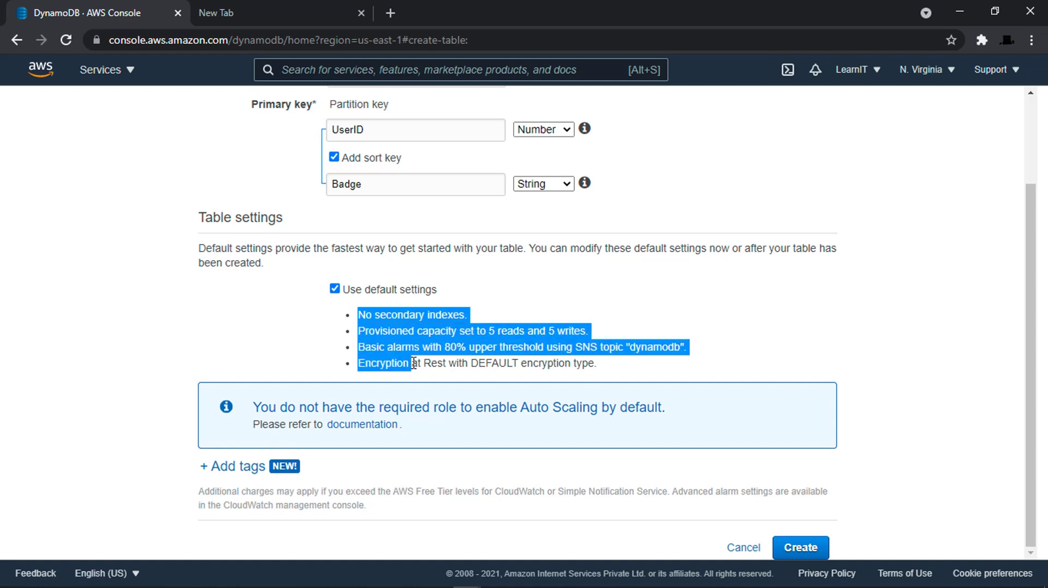
left_click(313, 336)
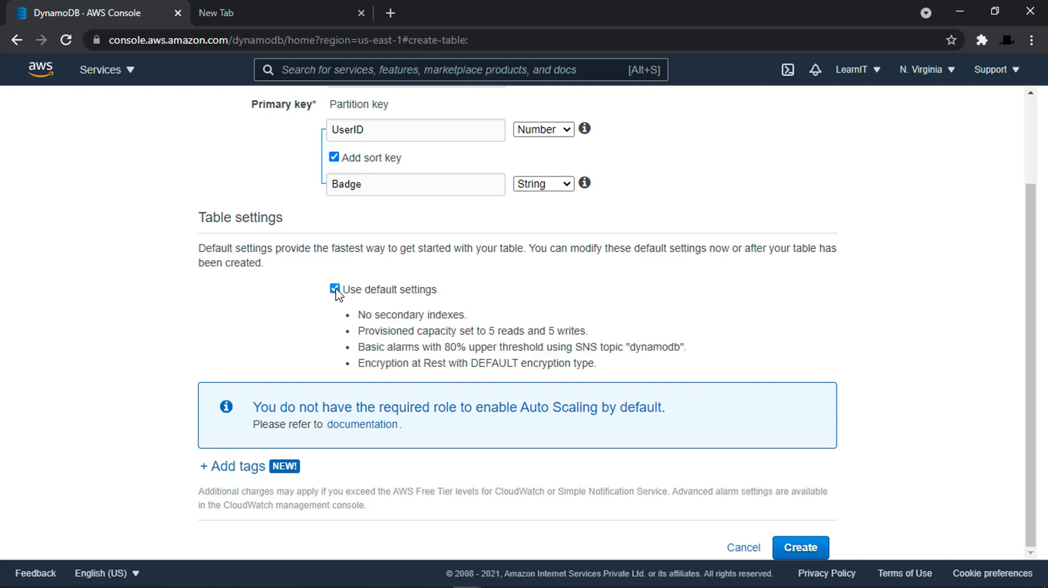
Turn off the default table settings and compare the On-demand and Provisioned capacity modes, leaving Provisioned selected
left_click(335, 290)
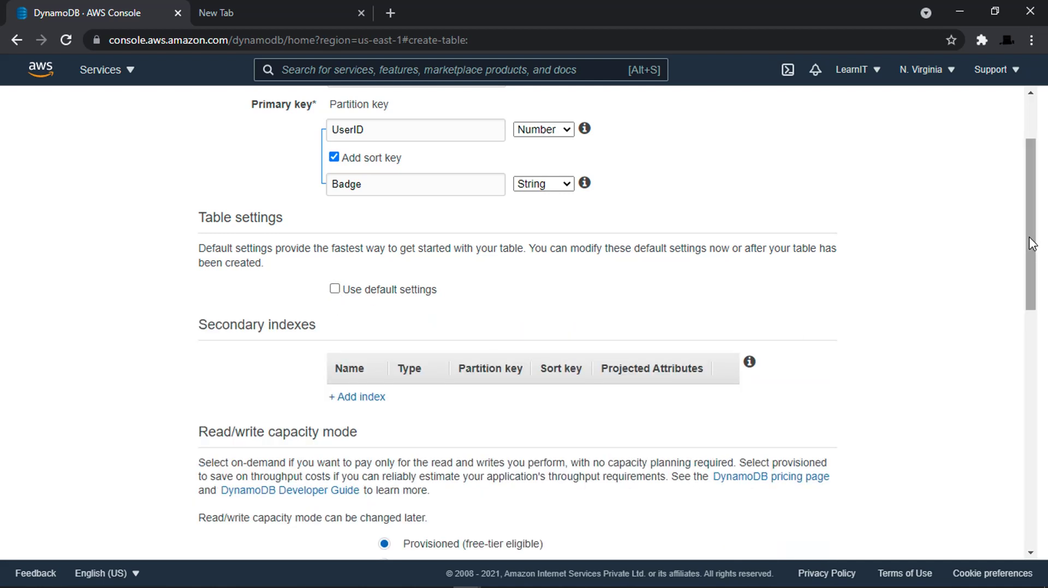
left_click_drag(1040, 250, 1043, 308)
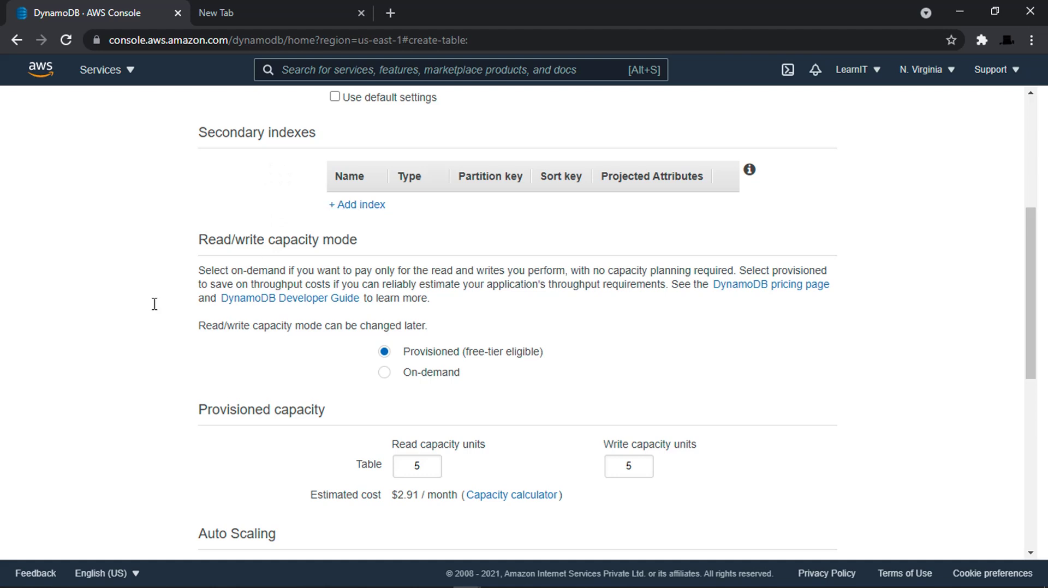
left_click_drag(196, 242, 377, 249)
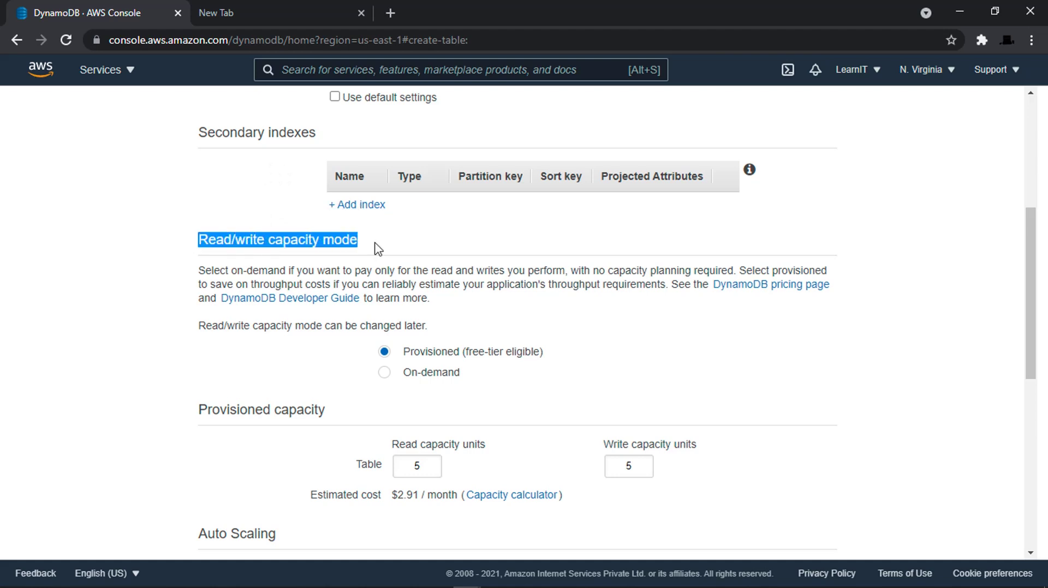
left_click(315, 360)
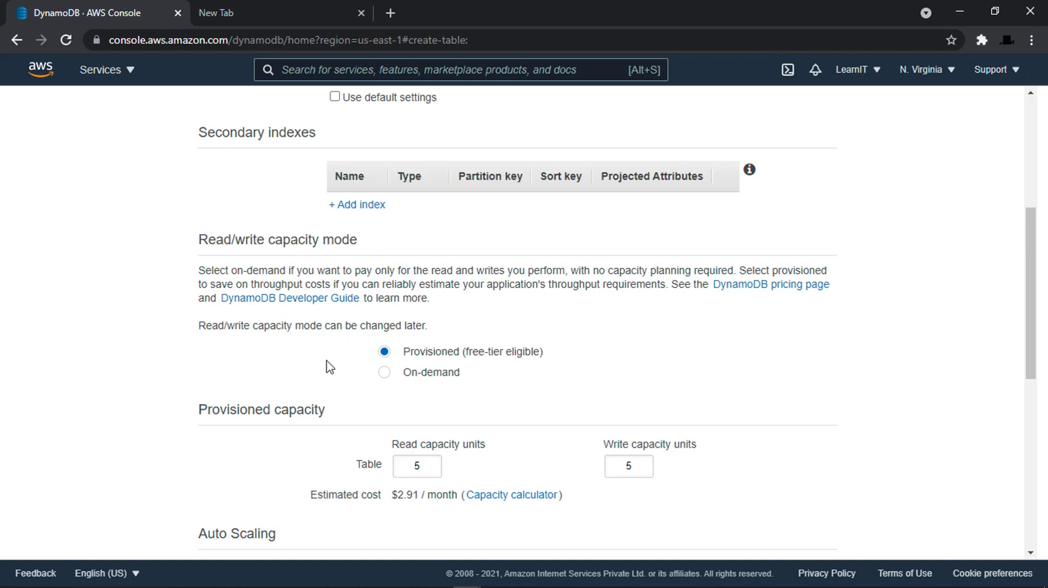
left_click_drag(1030, 312, 1029, 365)
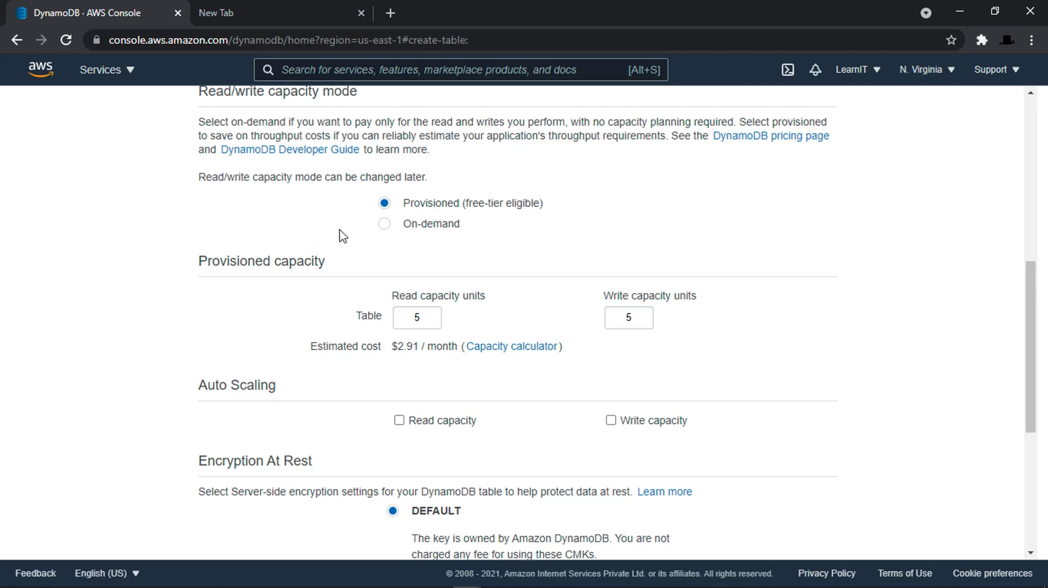
left_click(384, 225)
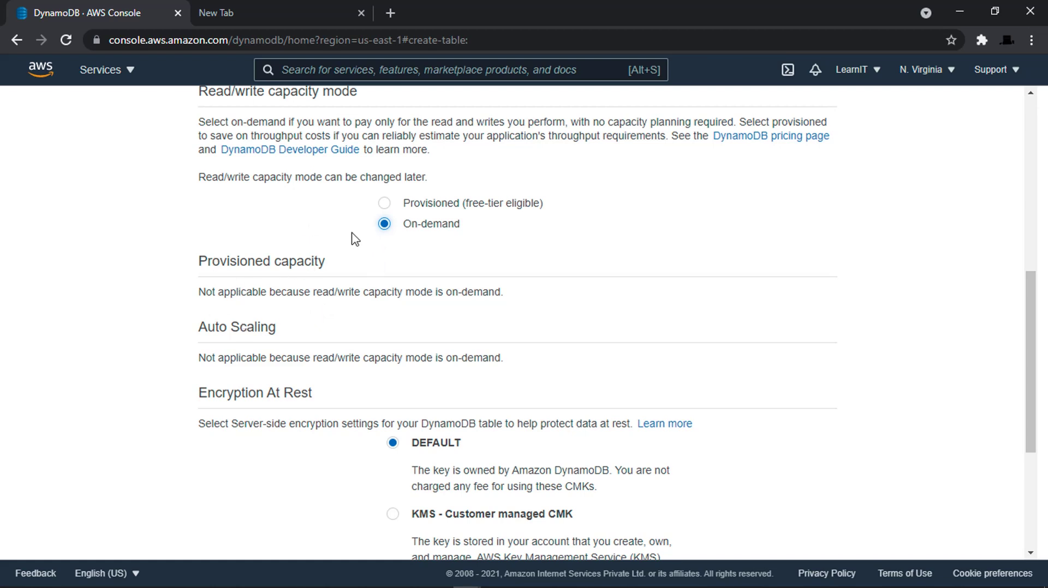
left_click(385, 204)
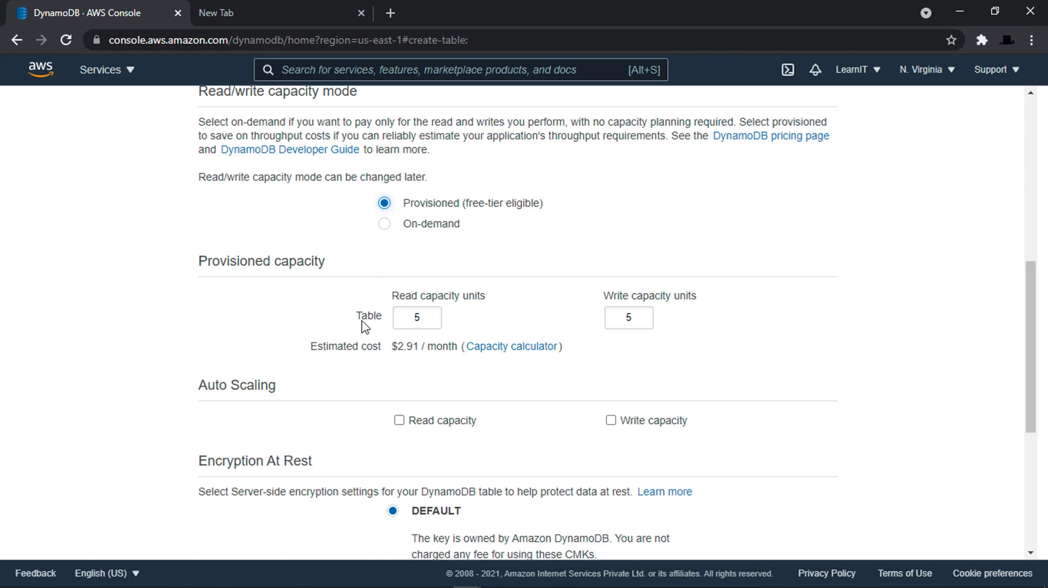
Open the capacity calculator and set the average item size to 8 KB
left_click_drag(1031, 341, 1033, 375)
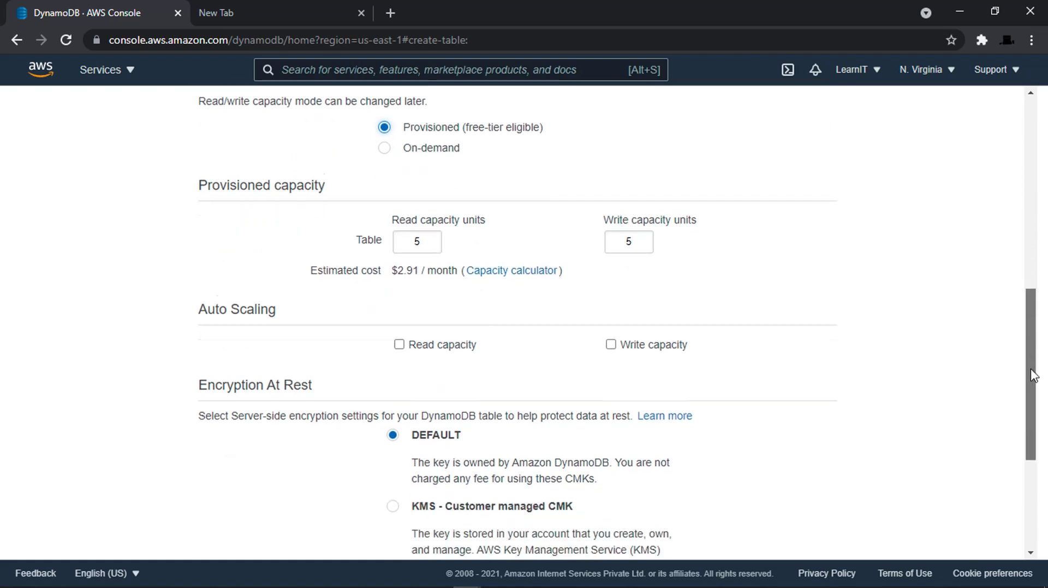
scroll(1033, 375, "down", 1)
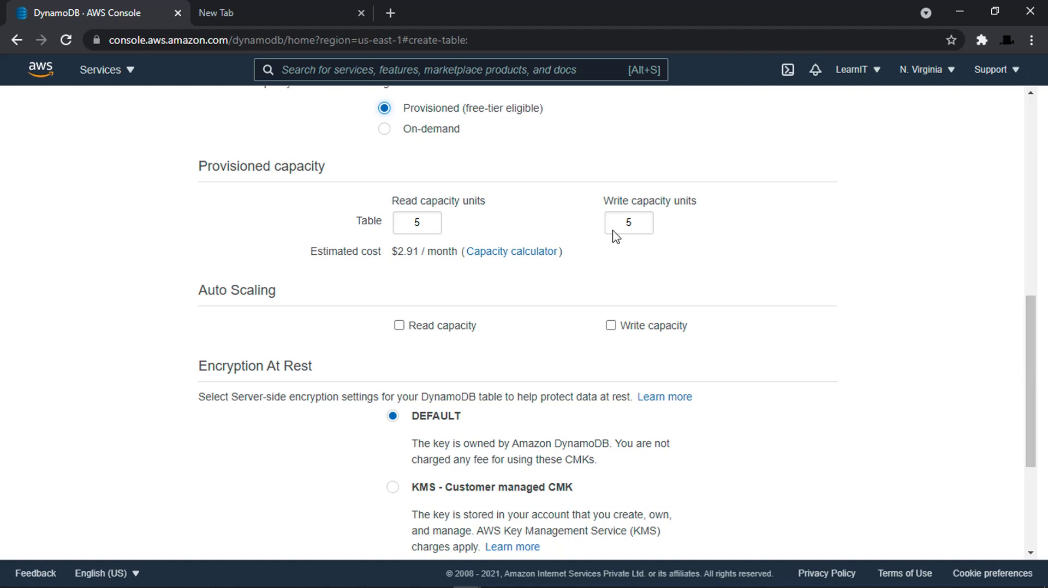
left_click(507, 253)
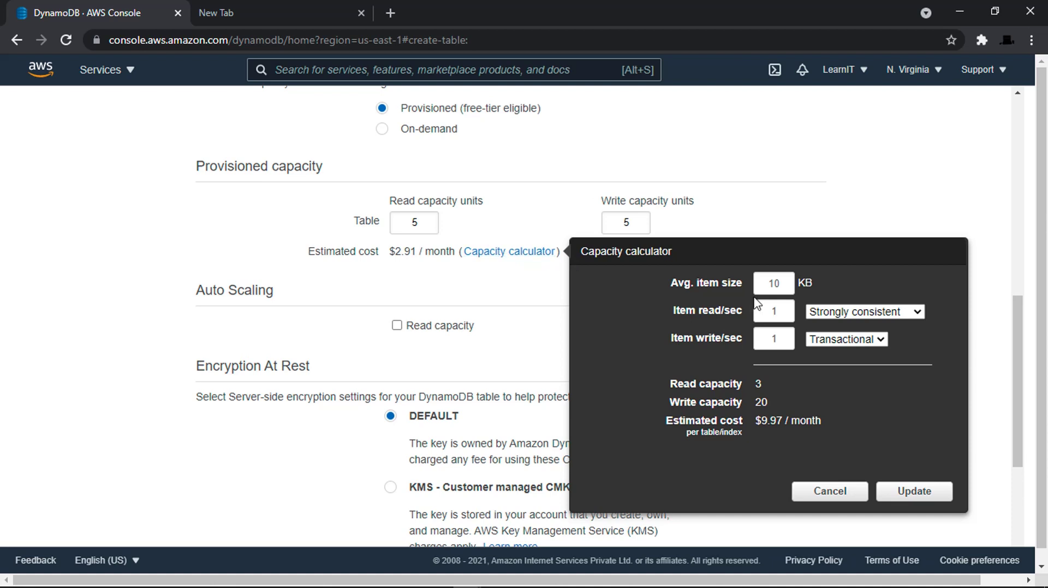
left_click(788, 284)
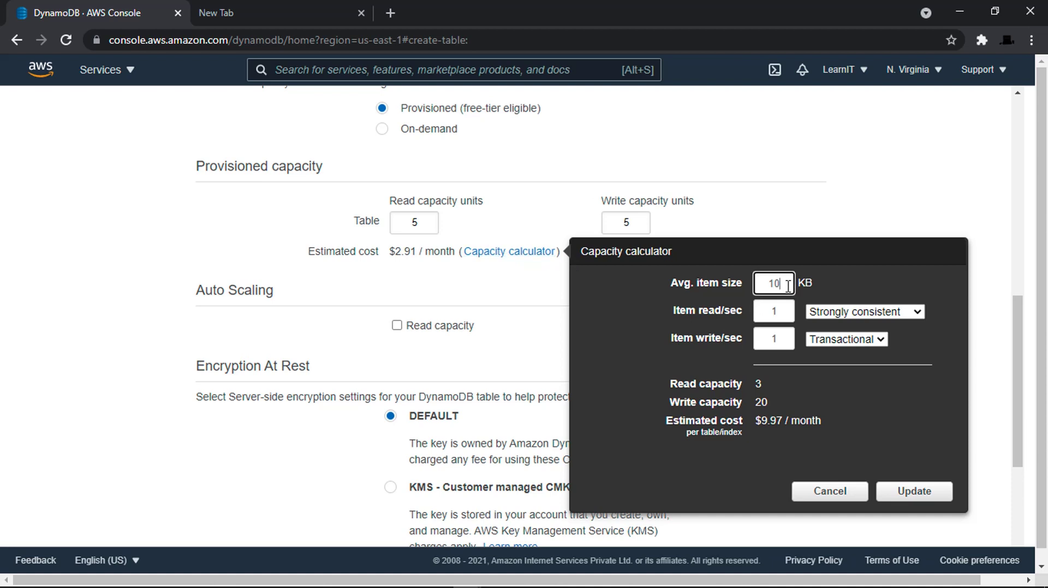
key("BackSpace")
key("BackSpace")
type("8")
left_click(853, 281)
Keep reads Strongly consistent, set item writes to Standard, and check the calculated read and write capacity
left_click(906, 314)
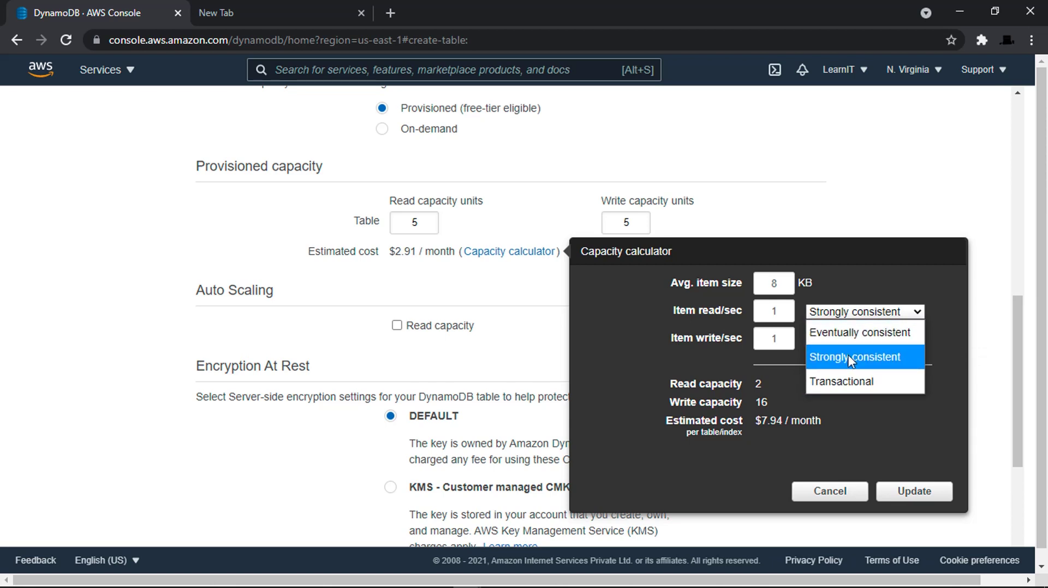
left_click(865, 358)
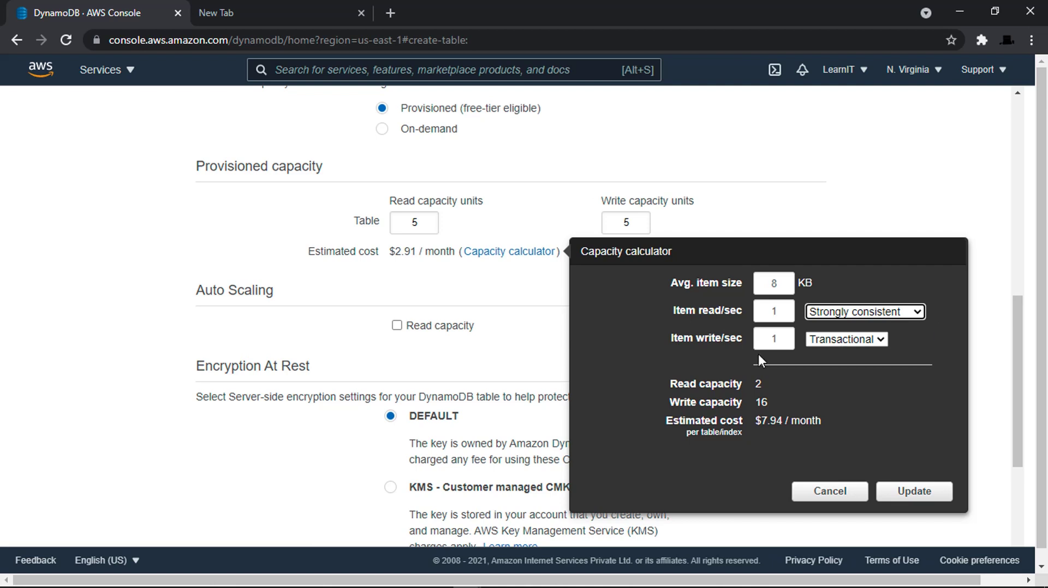
left_click(844, 340)
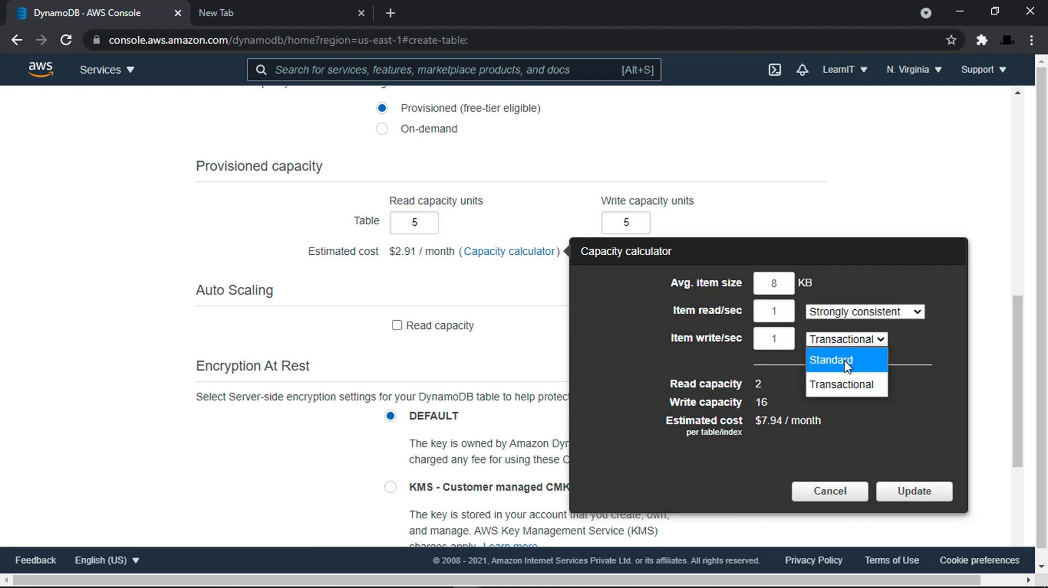
left_click(847, 362)
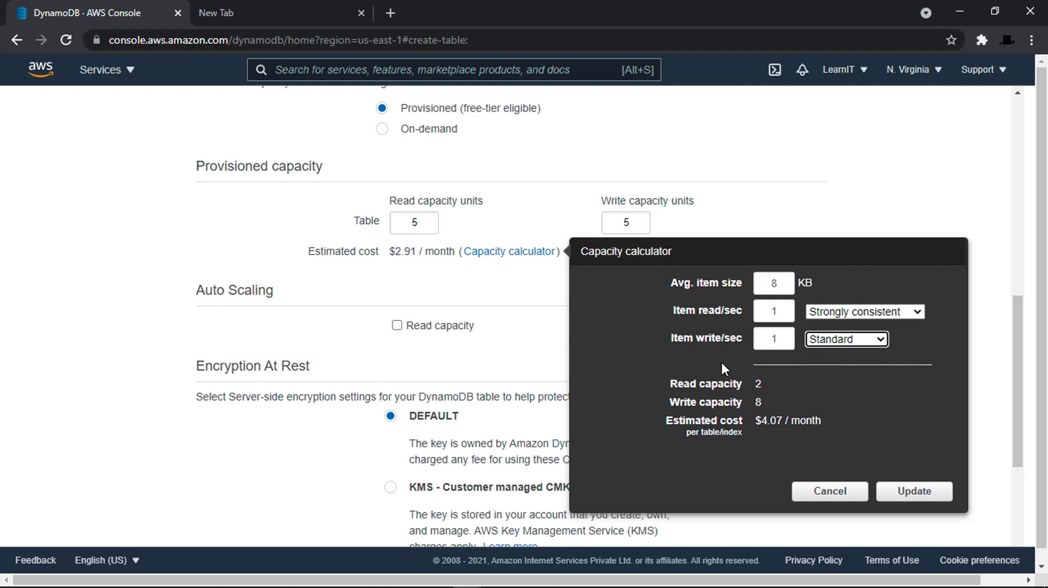
left_click(771, 381)
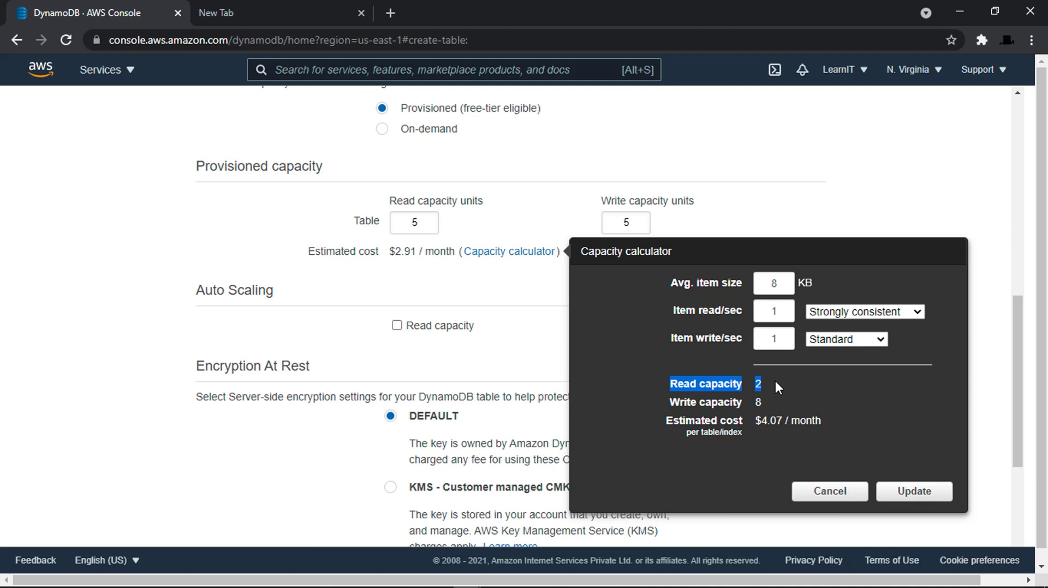
left_click(654, 407)
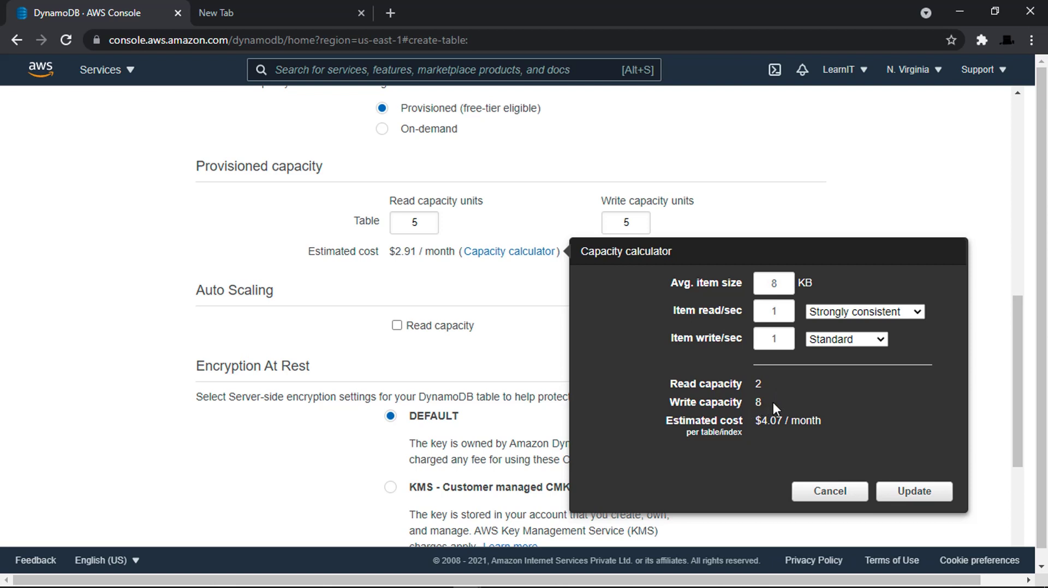
Compare the calculated write capacity by switching item writes to Transactional and back to Standard
left_click(864, 338)
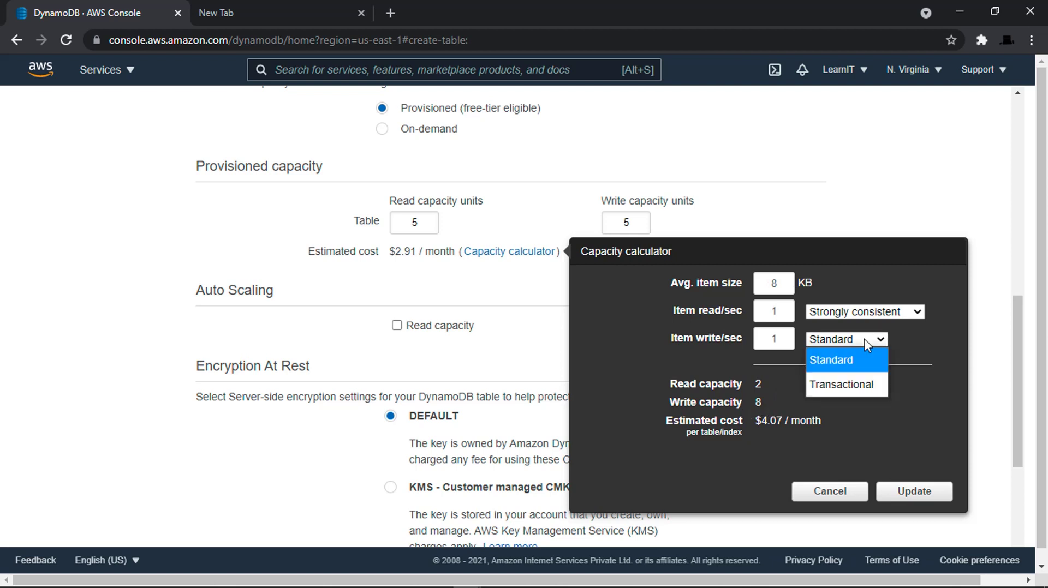
left_click(845, 388)
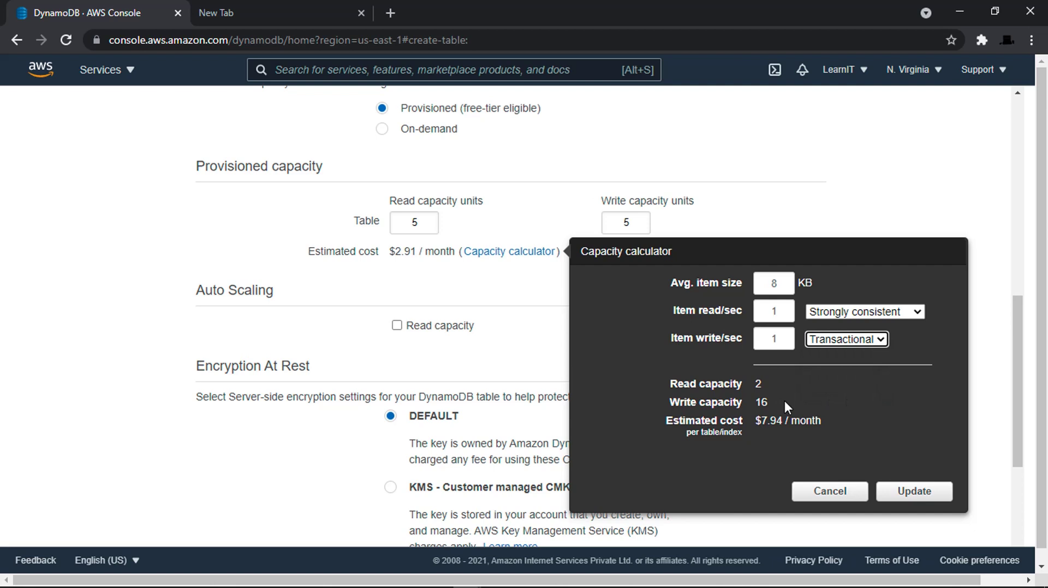
left_click_drag(784, 400, 752, 403)
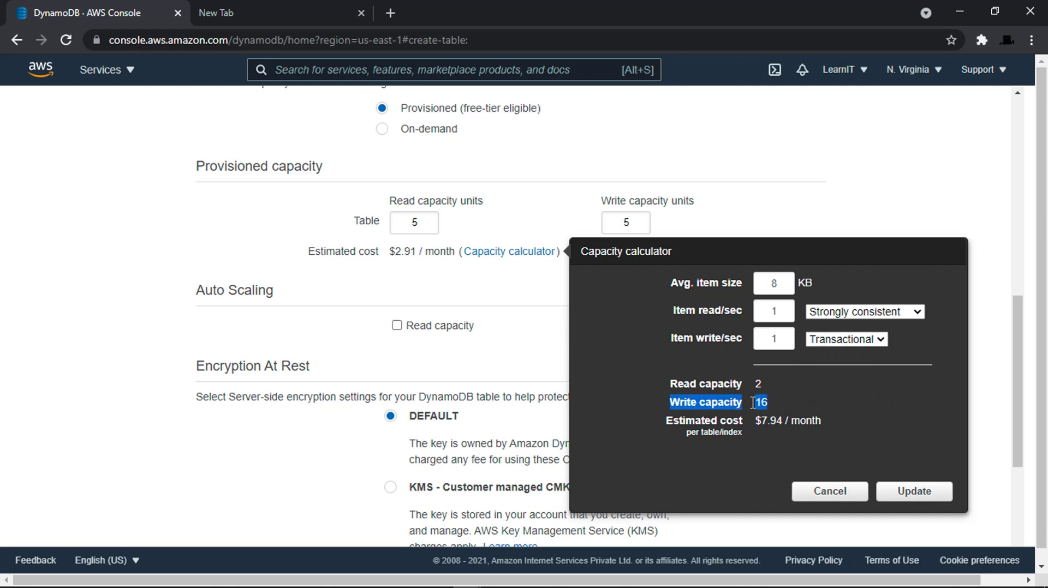
left_click(854, 338)
left_click(838, 359)
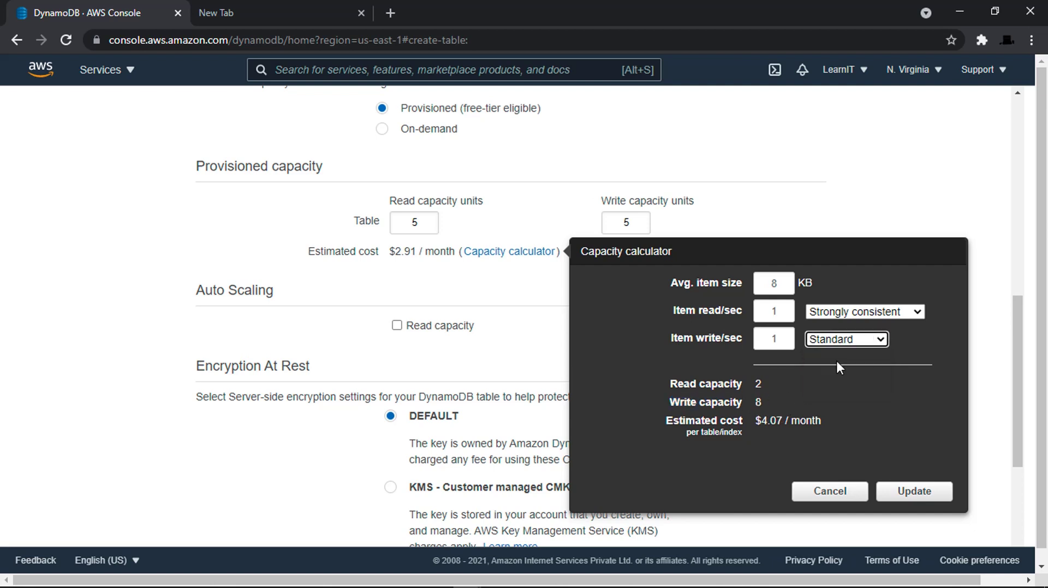
Apply the calculated capacity to the table and enable auto scaling for read and write capacity, with writes using the same settings as reads
left_click(919, 493)
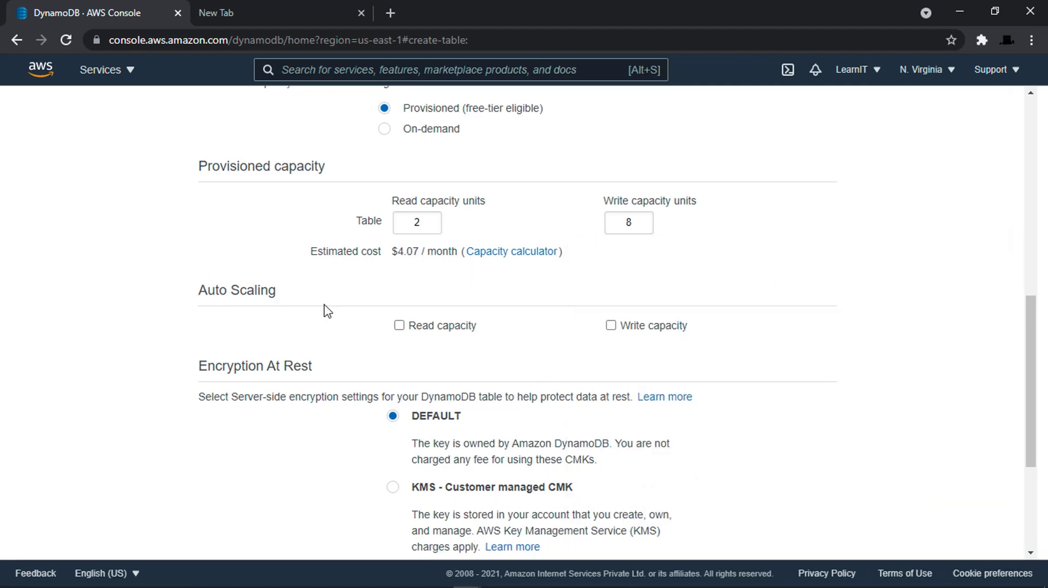
left_click(398, 326)
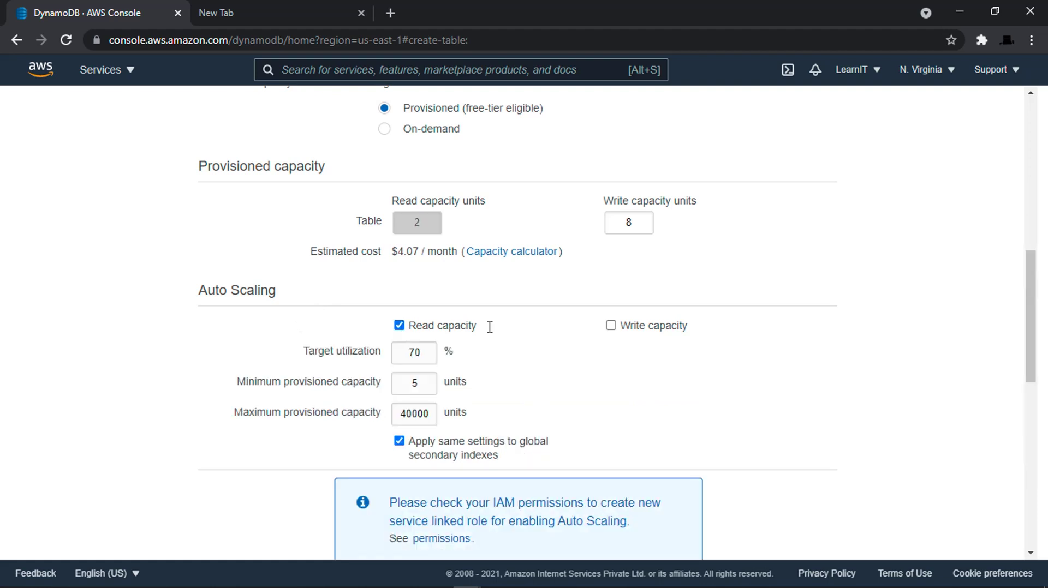
left_click(611, 325)
left_click(611, 349)
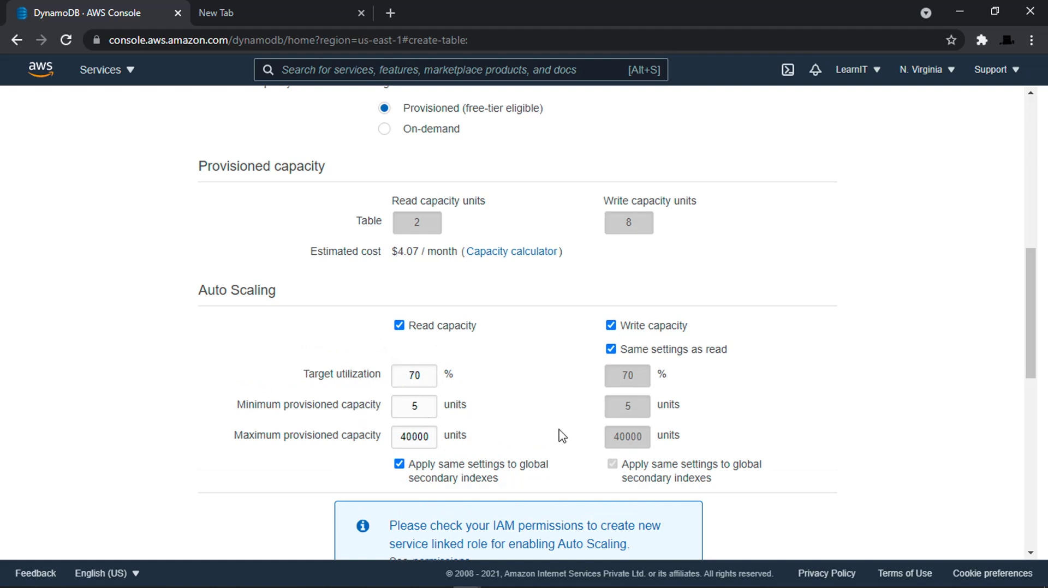
Set the minimum provisioned read capacity for auto scaling to 2 units
double_click(431, 403)
type("2")
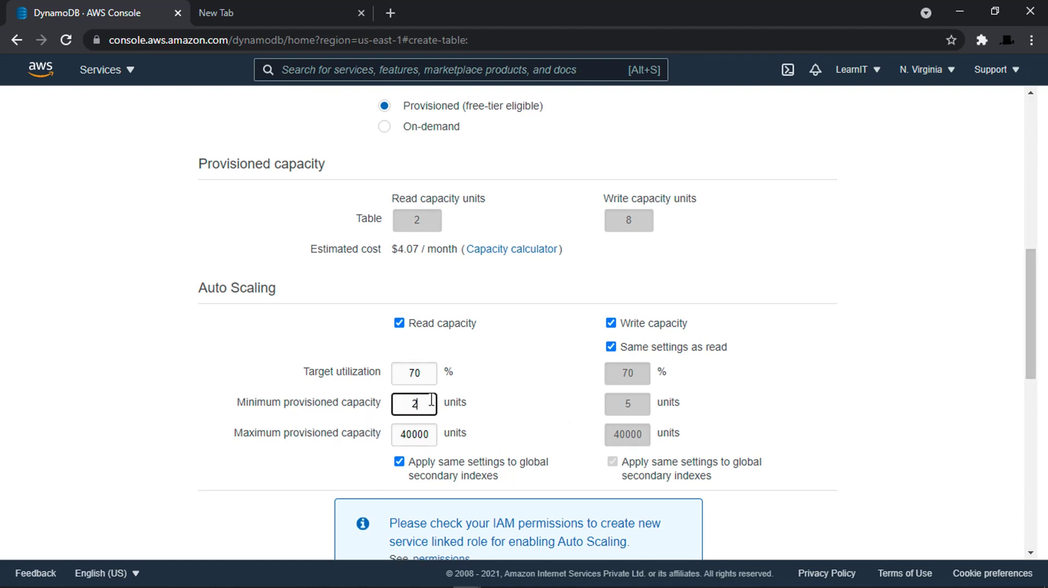
Try the existing role with pre-defined policies for auto scaling, and switch back to the DynamoDB AutoScaling Service Linked Role
left_click(251, 389)
left_click_drag(1031, 316, 1043, 402)
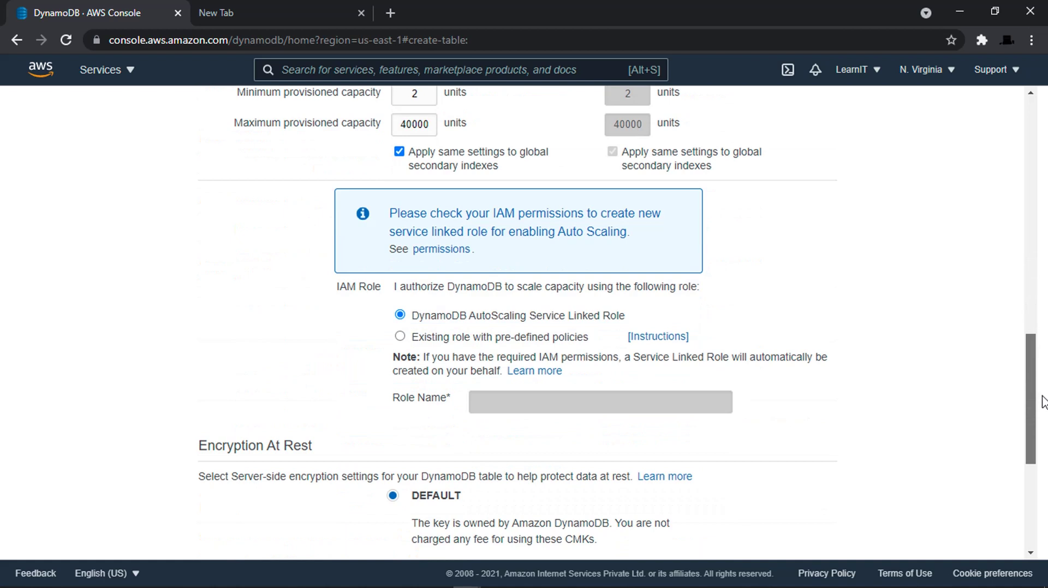
scroll(370, 250, "down", 1)
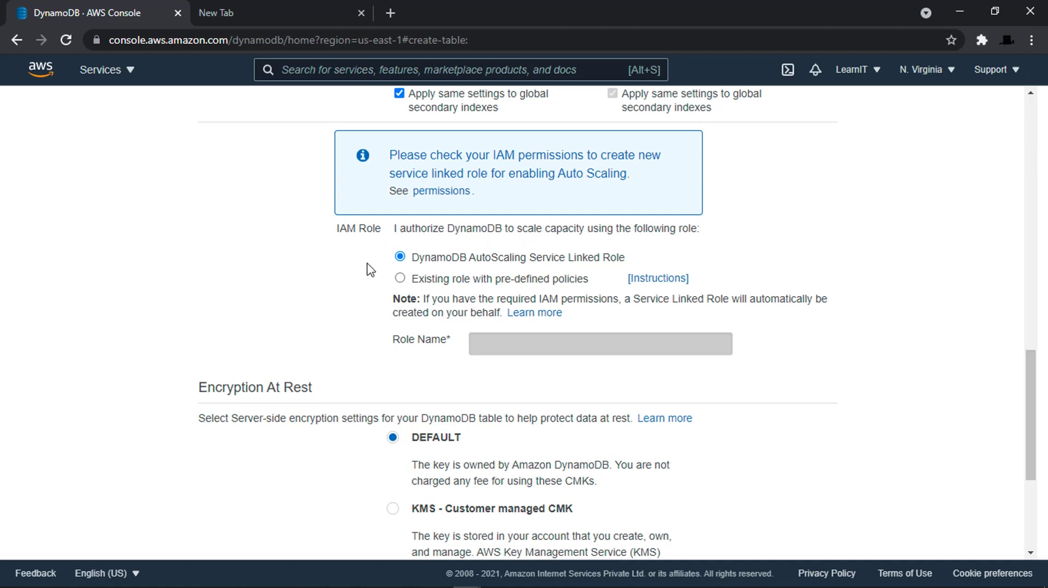
left_click(401, 279)
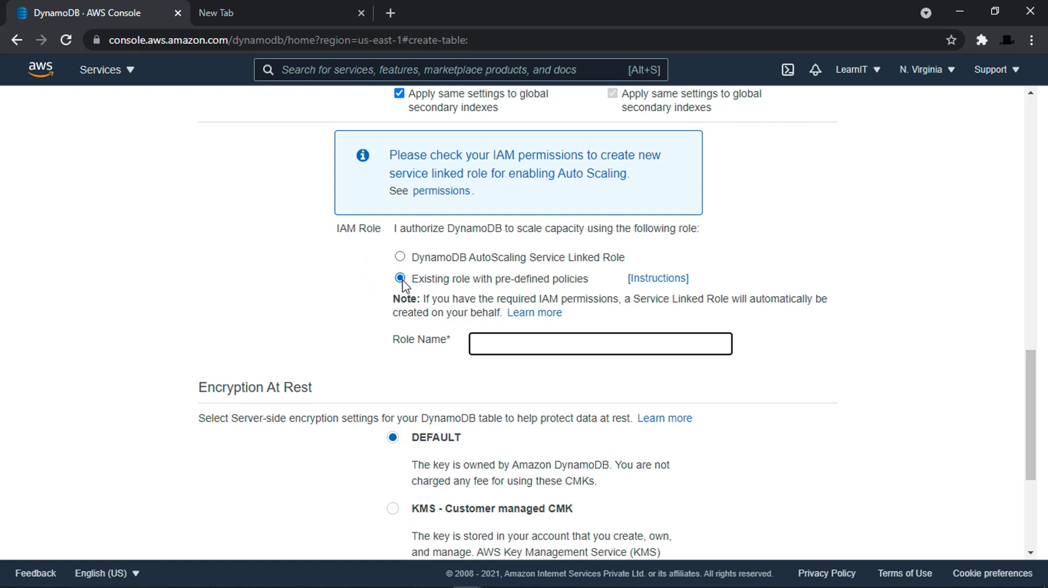
left_click(400, 257)
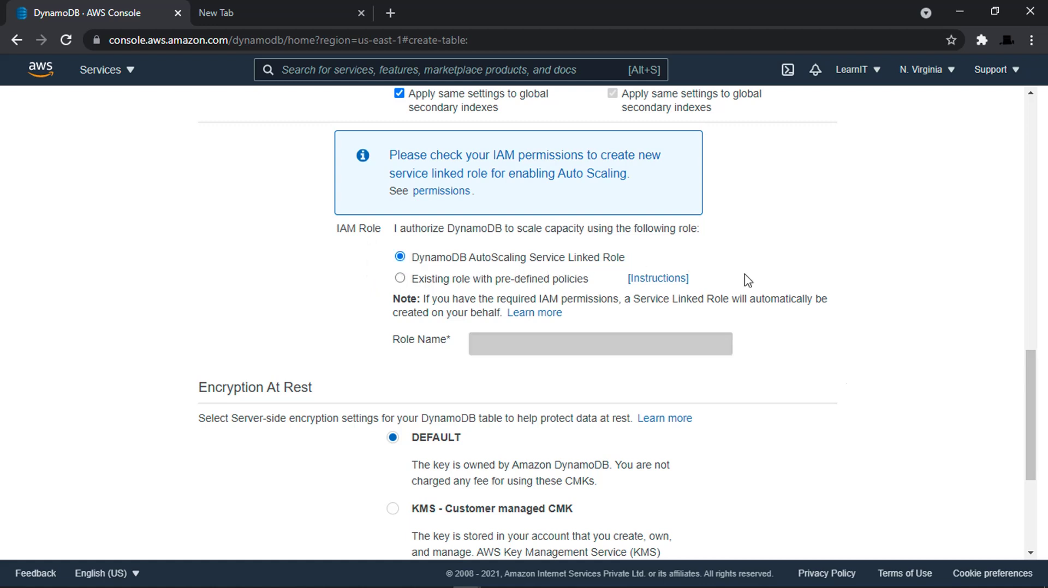
Check the customer managed and AWS managed KMS encryption options, return encryption at rest to DEFAULT, and create the table
left_click_drag(1029, 396, 1029, 462)
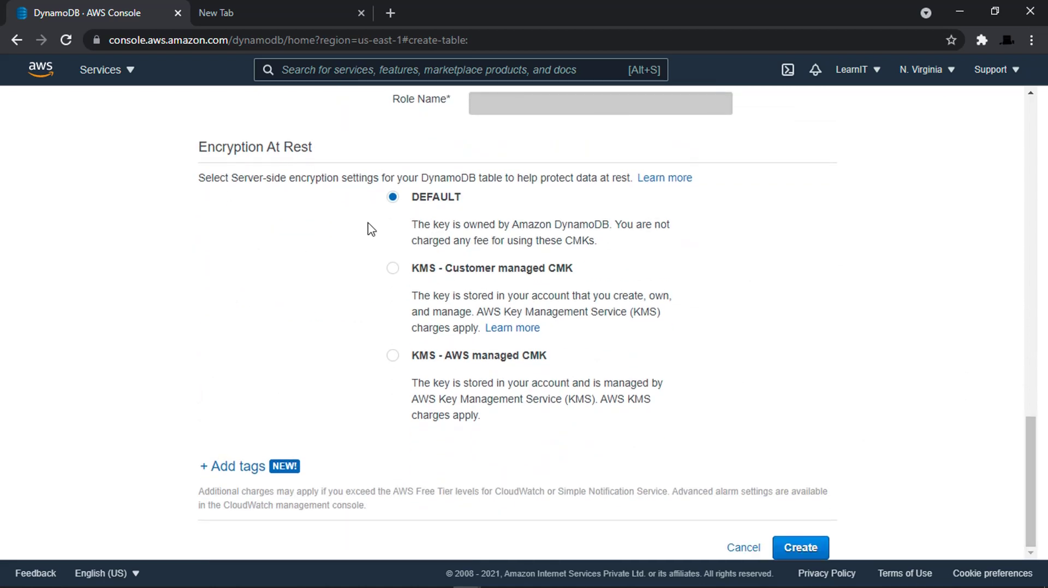
left_click(393, 269)
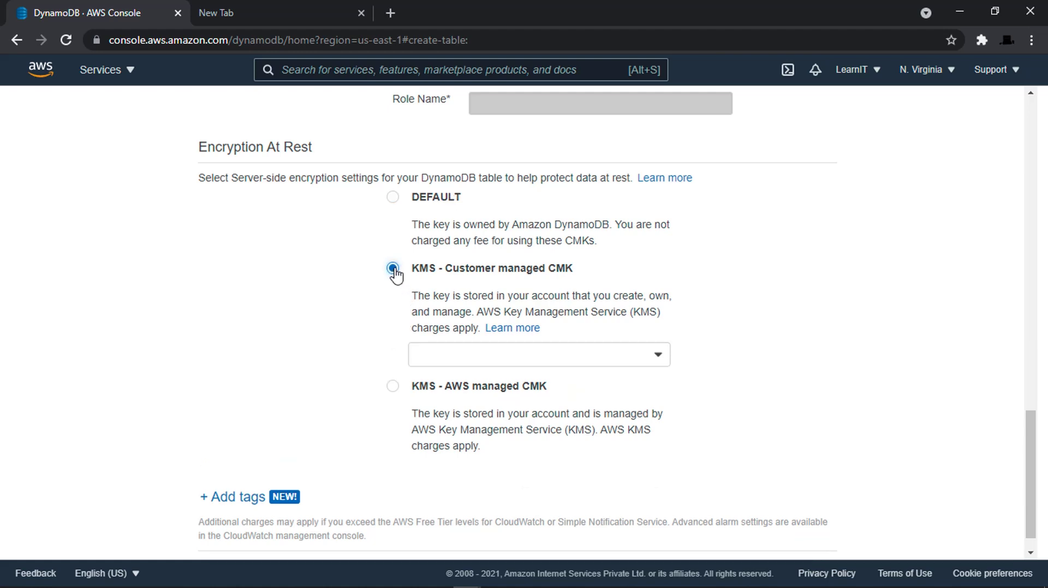
left_click(393, 386)
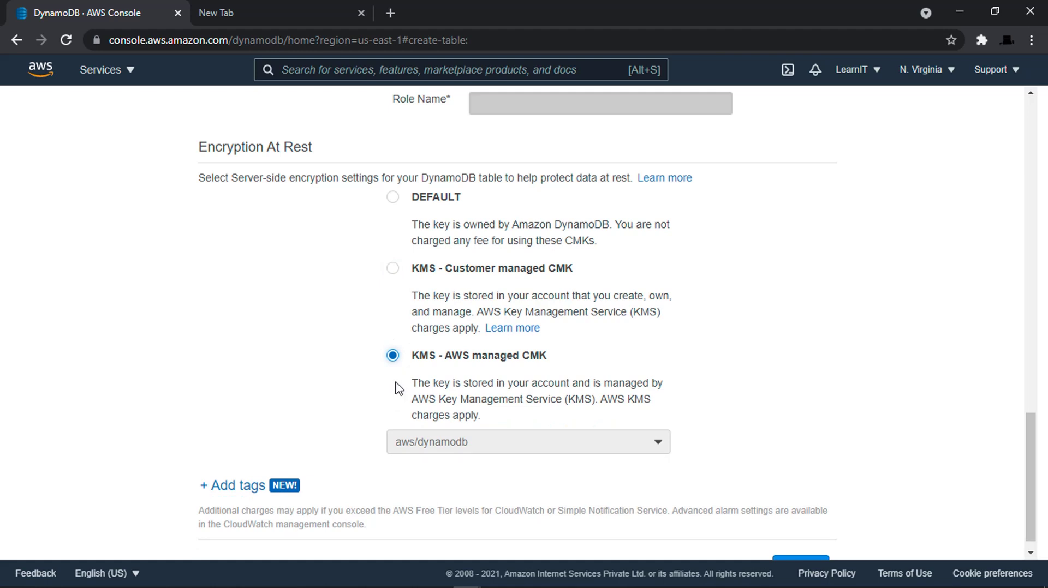
left_click(393, 269)
left_click(393, 197)
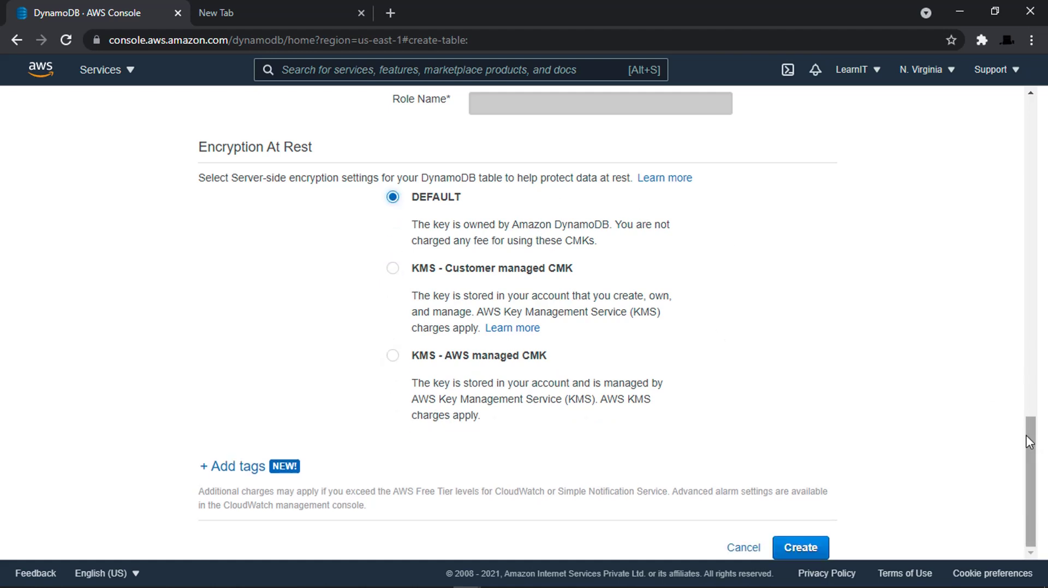
left_click(808, 548)
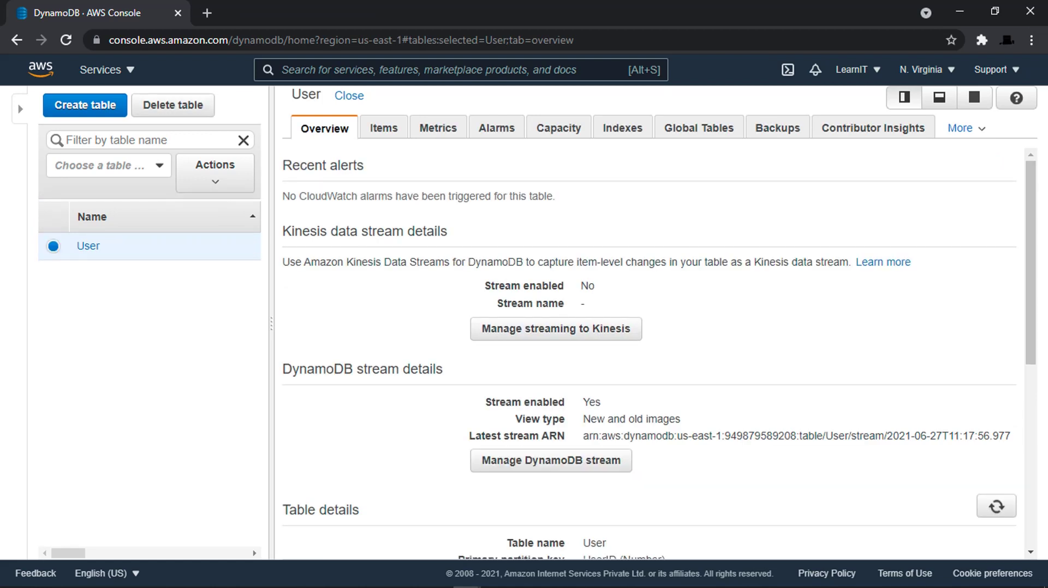
Start a new item in the User table with UserID 1 and Badge AWS-Certified-Dev
left_click(379, 132)
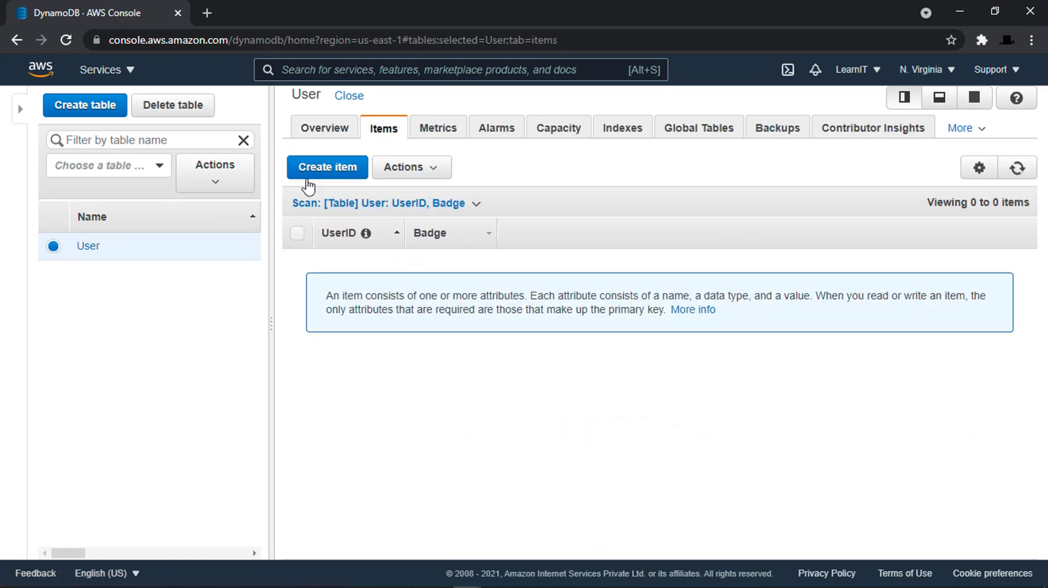
left_click(332, 169)
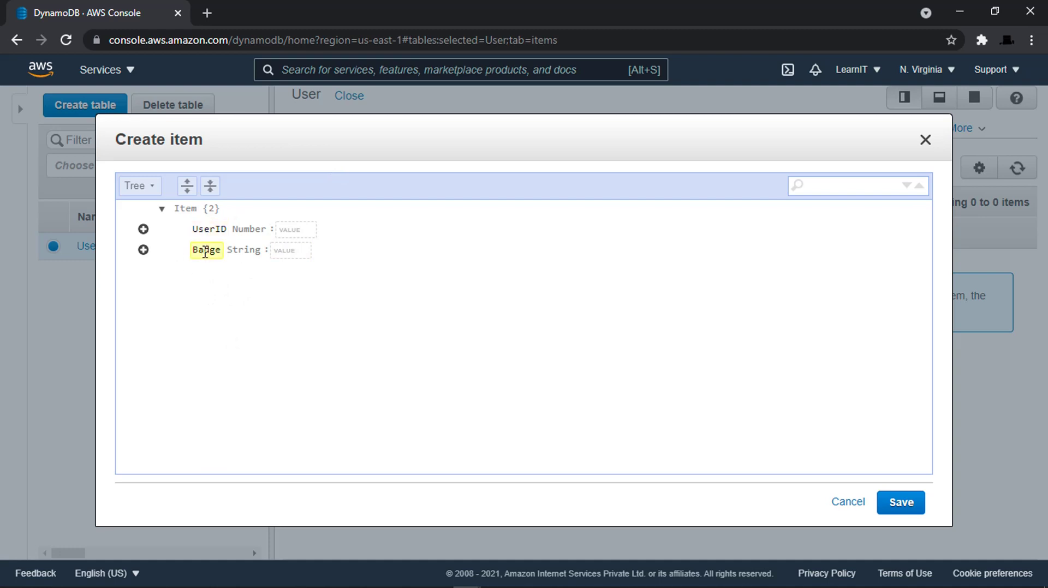
left_click(297, 231)
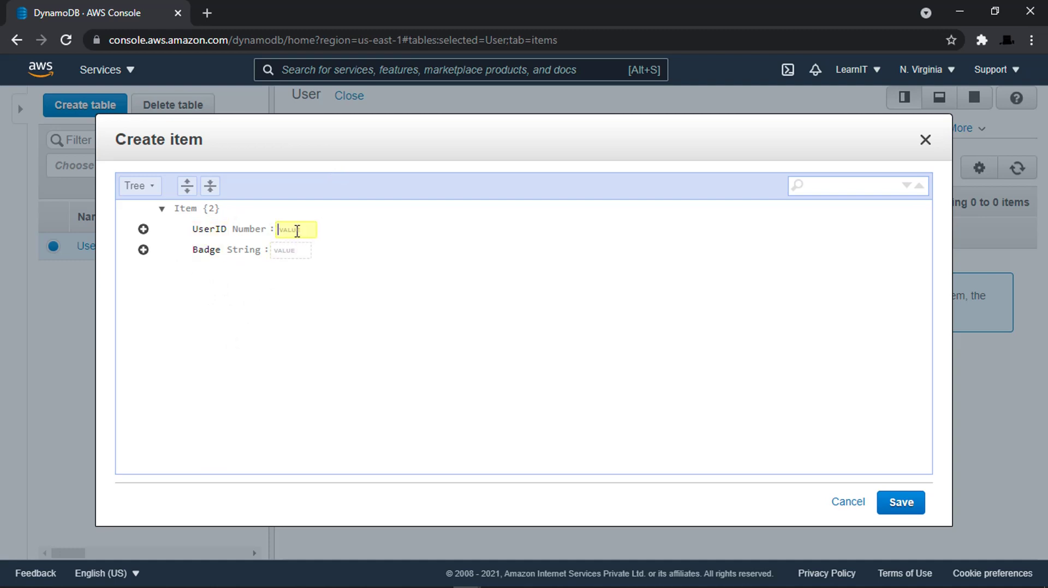
type("1")
left_click(298, 250)
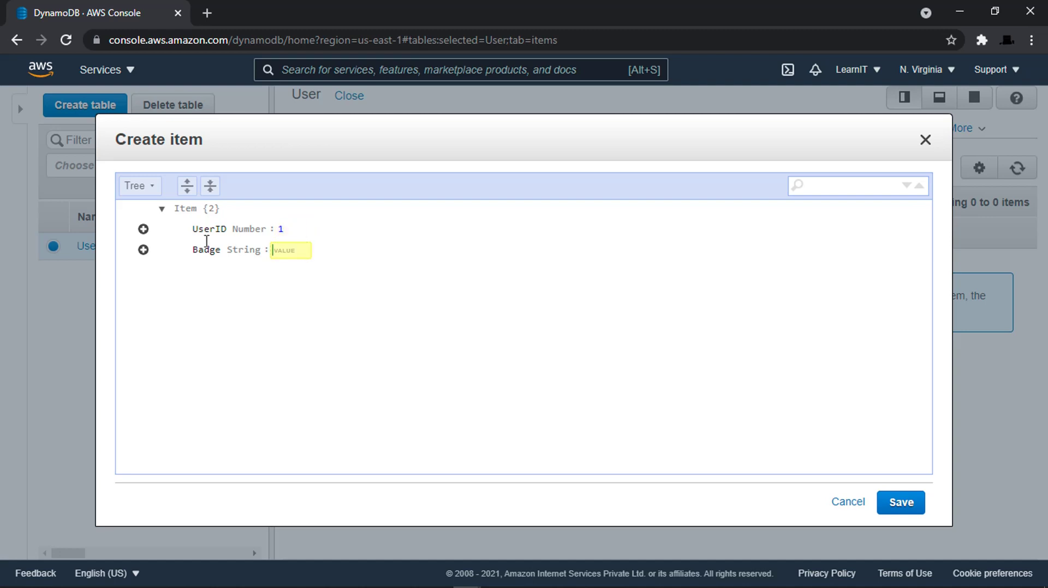
type("AWS-Certified-Dev")
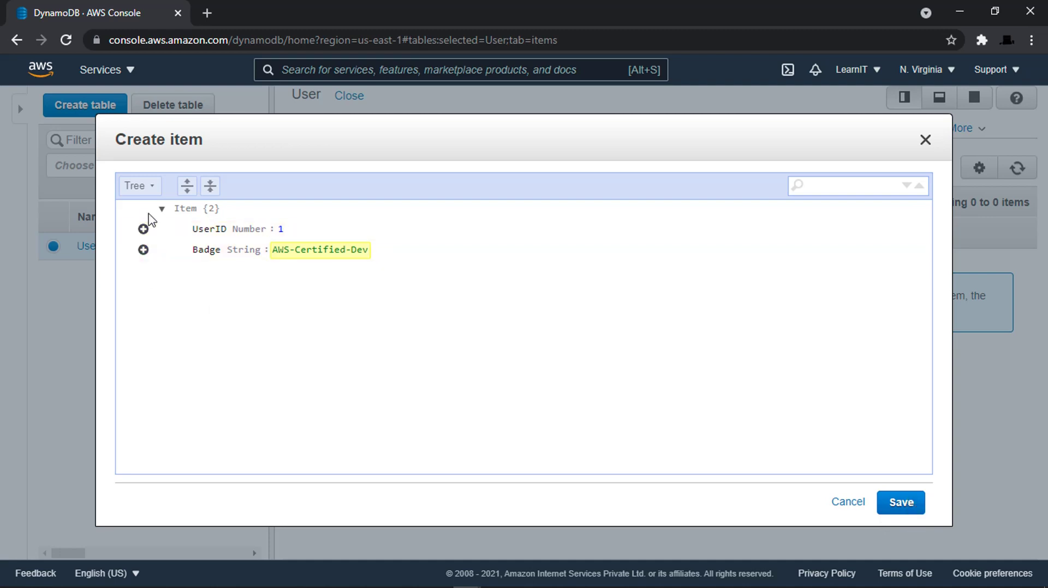
Insert a String attribute called Name into the item, enter the first user's name as its value, and save the item
left_click(143, 230)
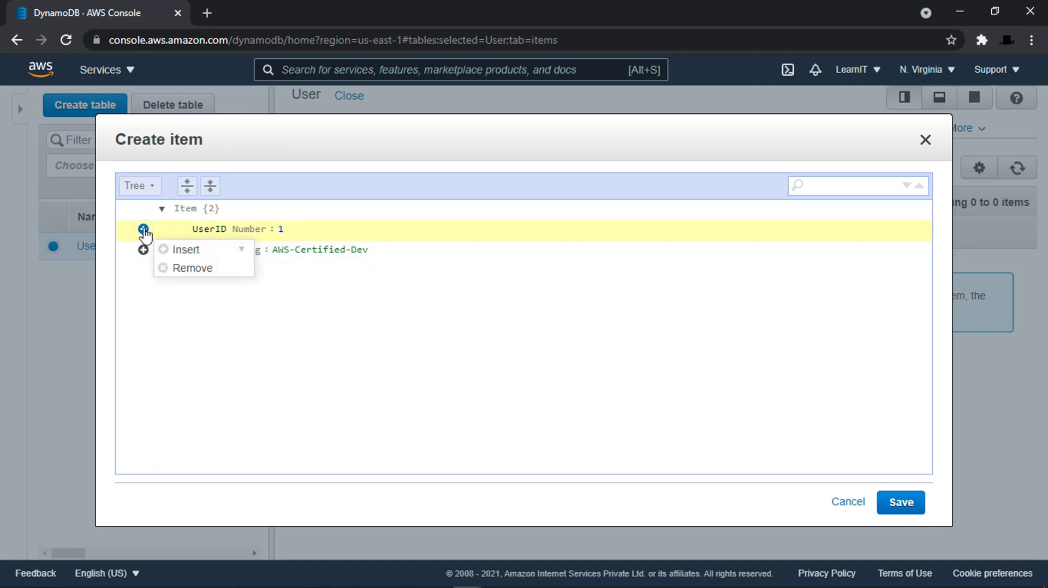
left_click(184, 251)
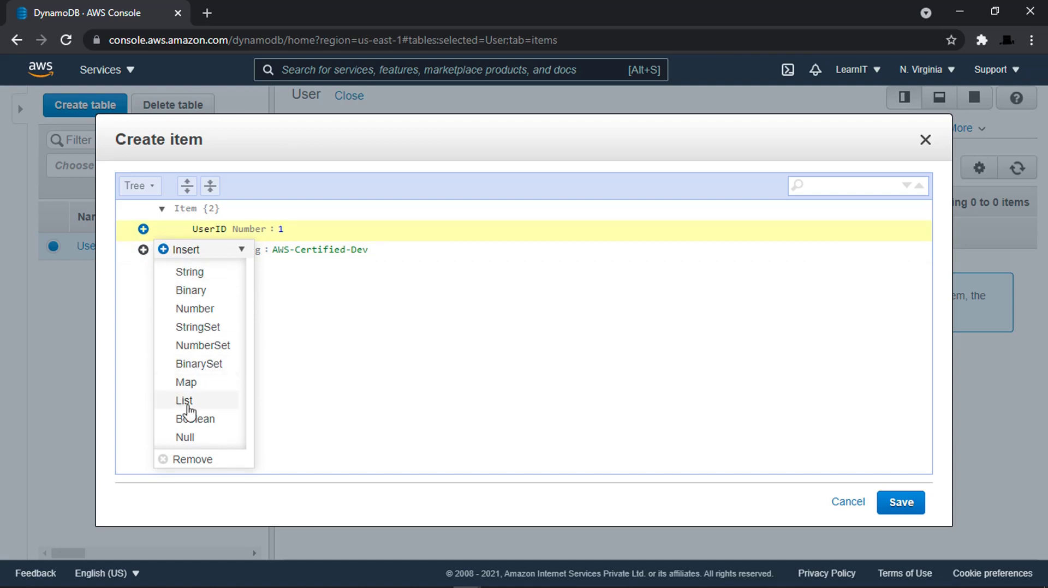
left_click(207, 272)
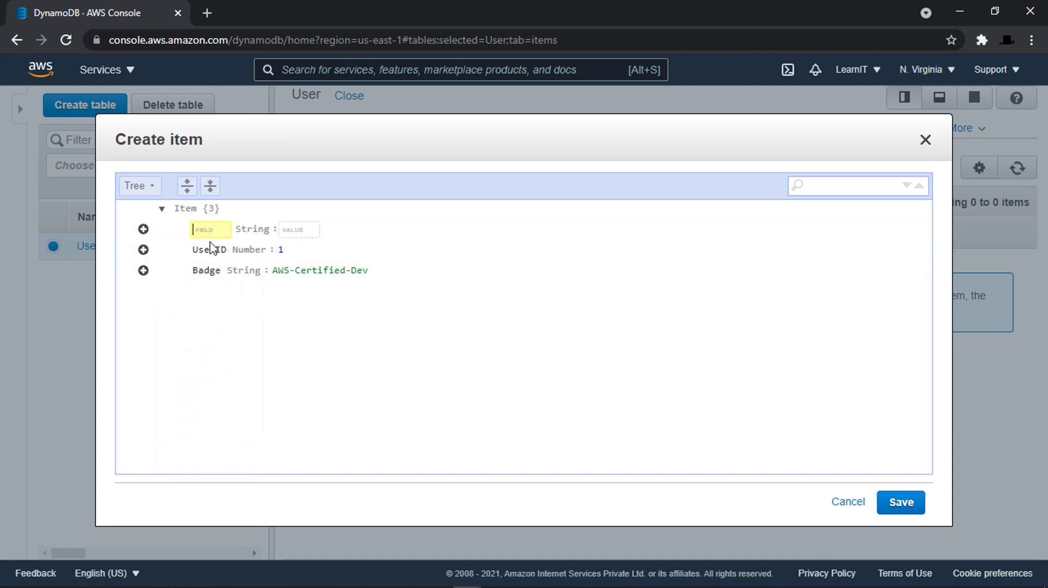
type("Name")
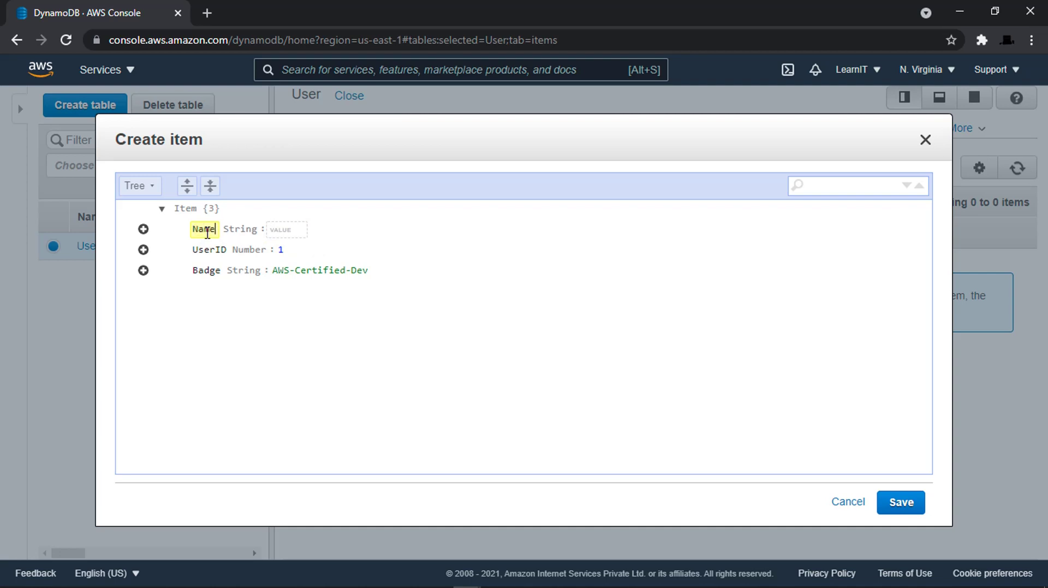
left_click(291, 230)
type("VJ")
left_click(481, 413)
left_click(900, 503)
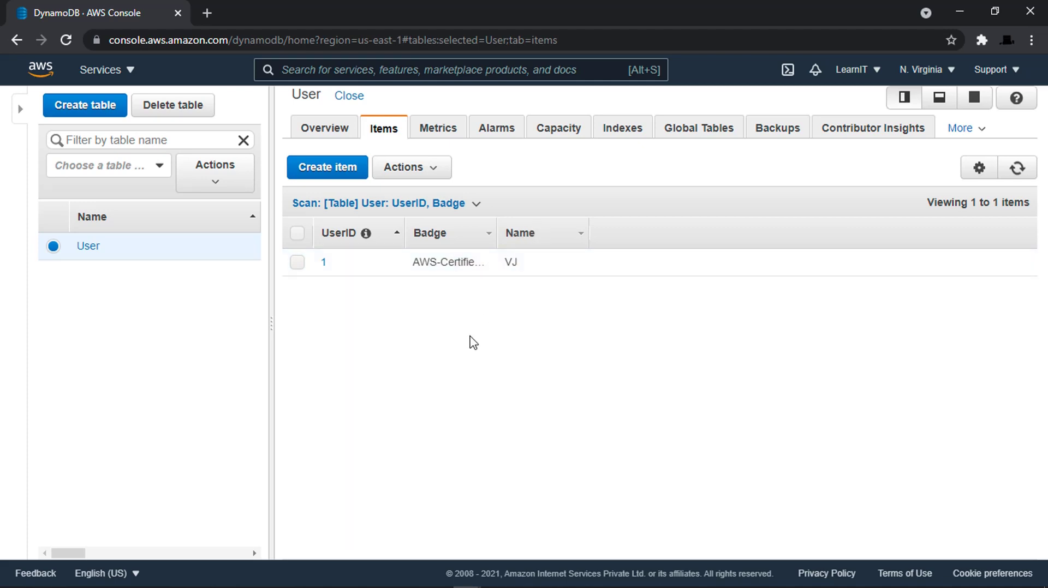
Start a second item in the User table with UserID 2 and Badge AWS-Certified-Dev
left_click(304, 166)
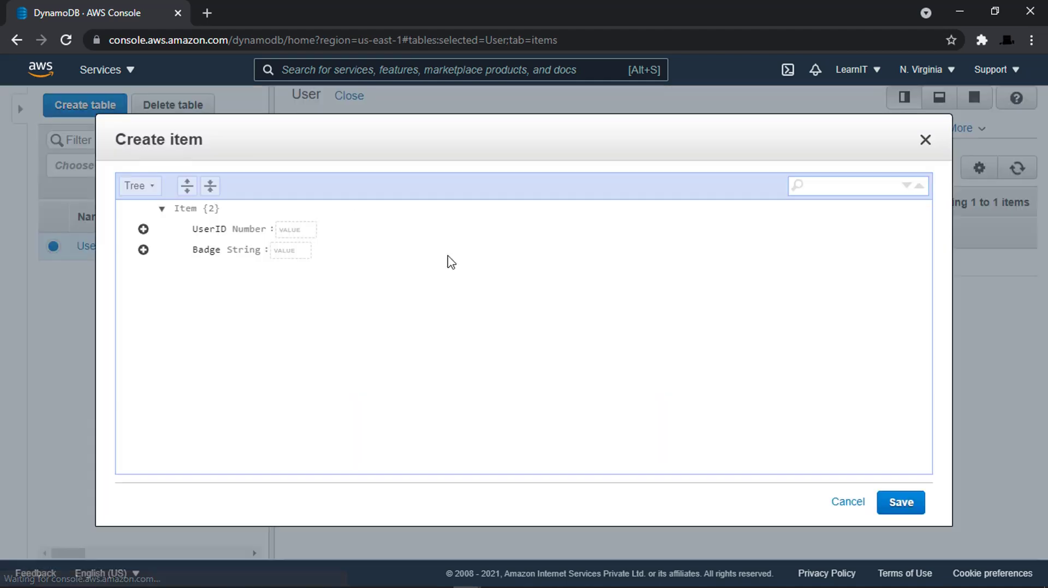
left_click(284, 229)
type("1")
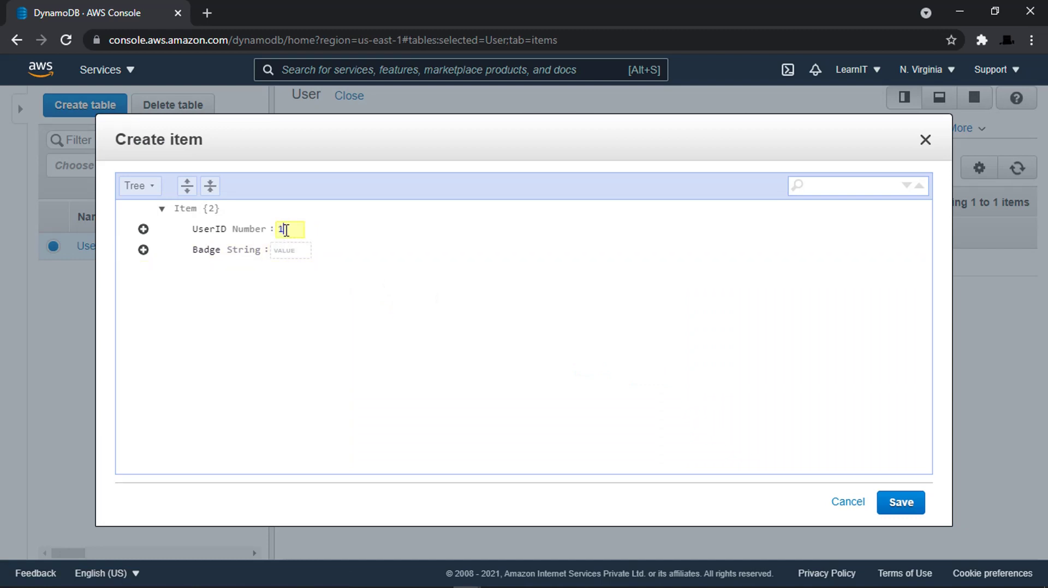
left_click(289, 250)
type("AWS-")
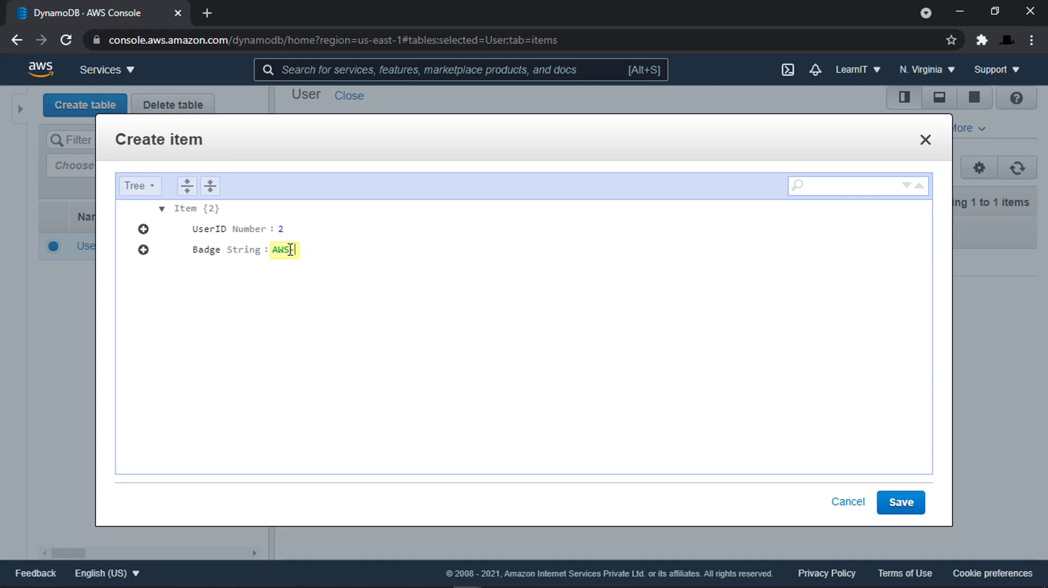
type(" Certified")
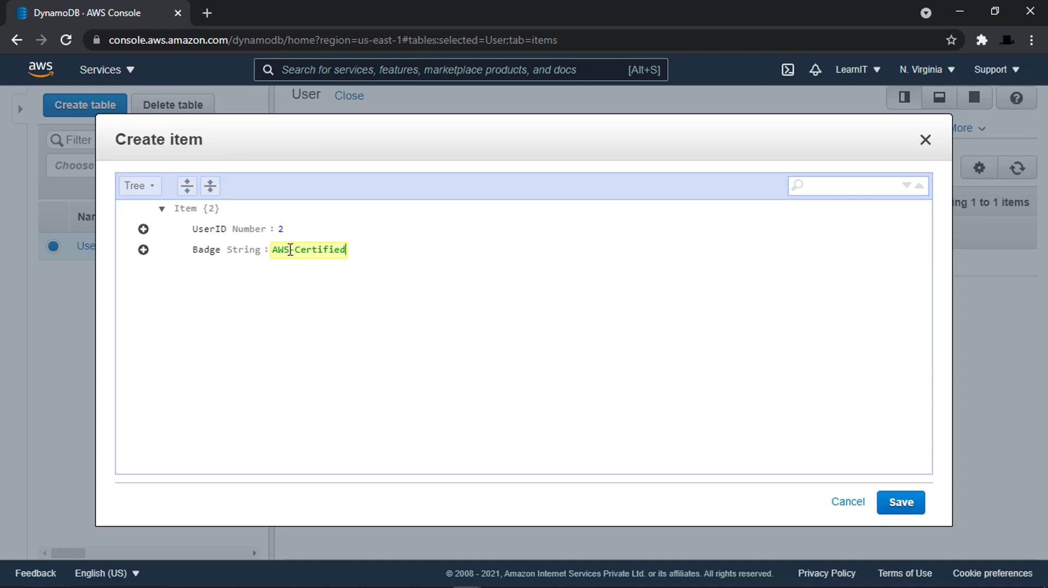
type("-Dev")
Give the second item a String attribute called Name, enter the second user's name as its value, and save the item
left_click(143, 230)
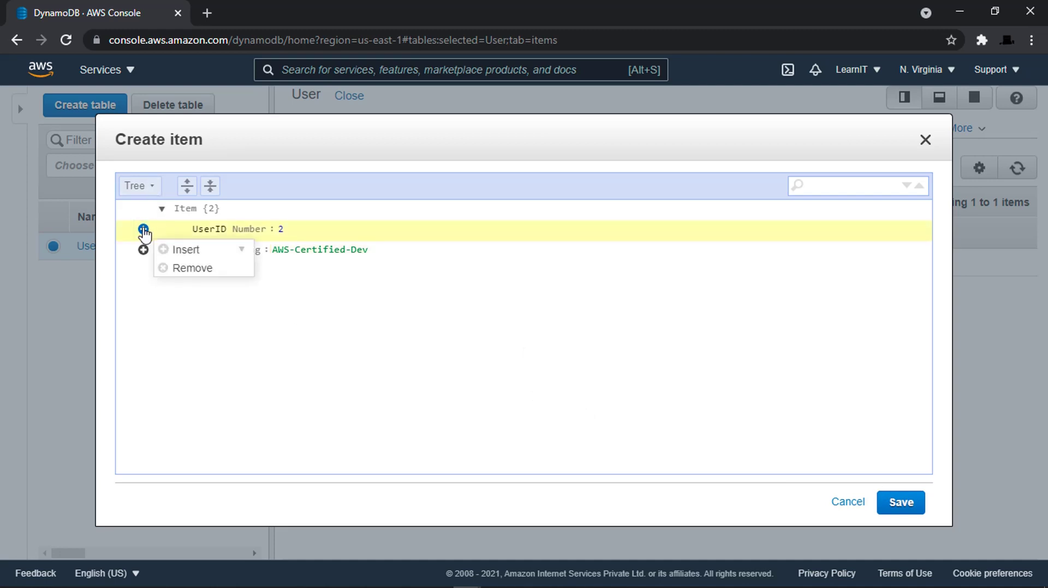
left_click(236, 250)
left_click(189, 273)
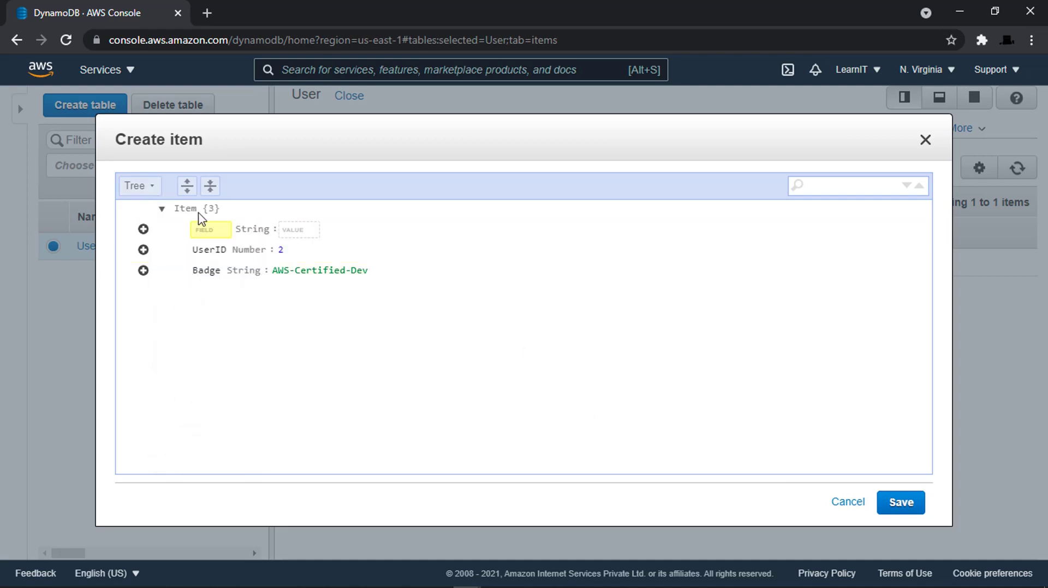
type("Name")
left_click(282, 229)
type("Ajay")
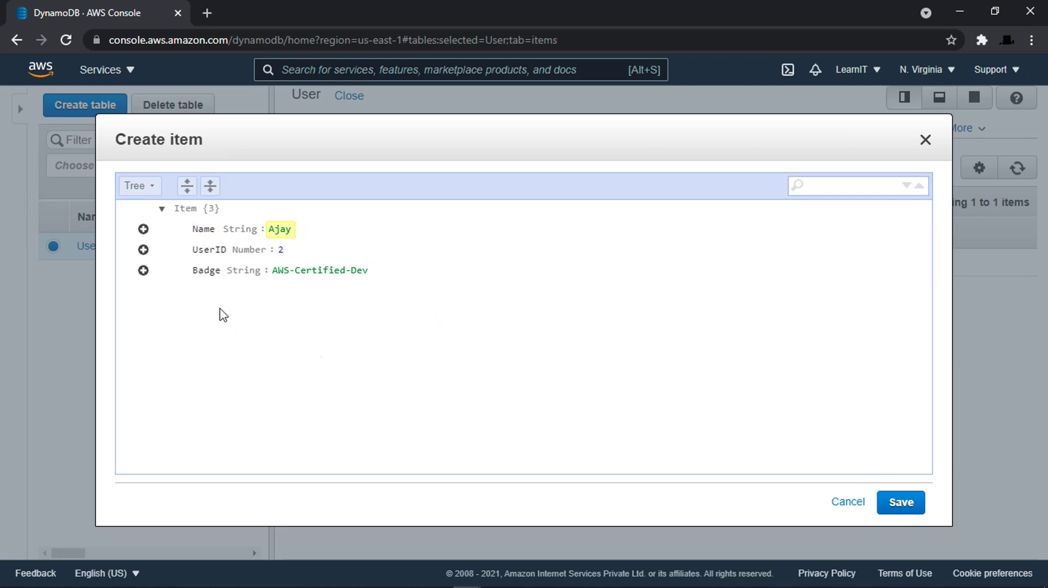
left_click(912, 509)
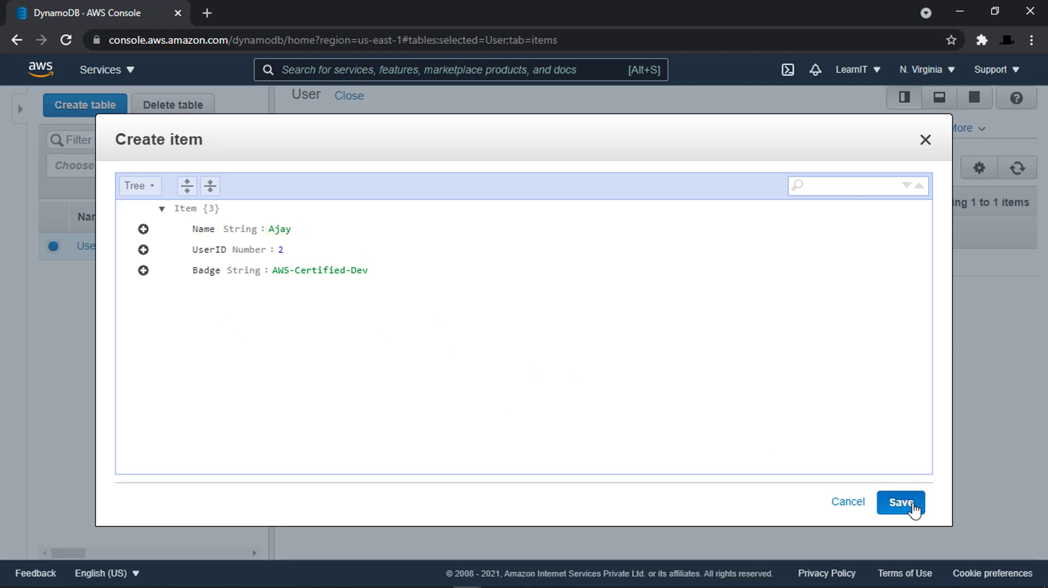
Query the User table for items whose partition key UserID equals 2, and collapse the query form
left_click(667, 210)
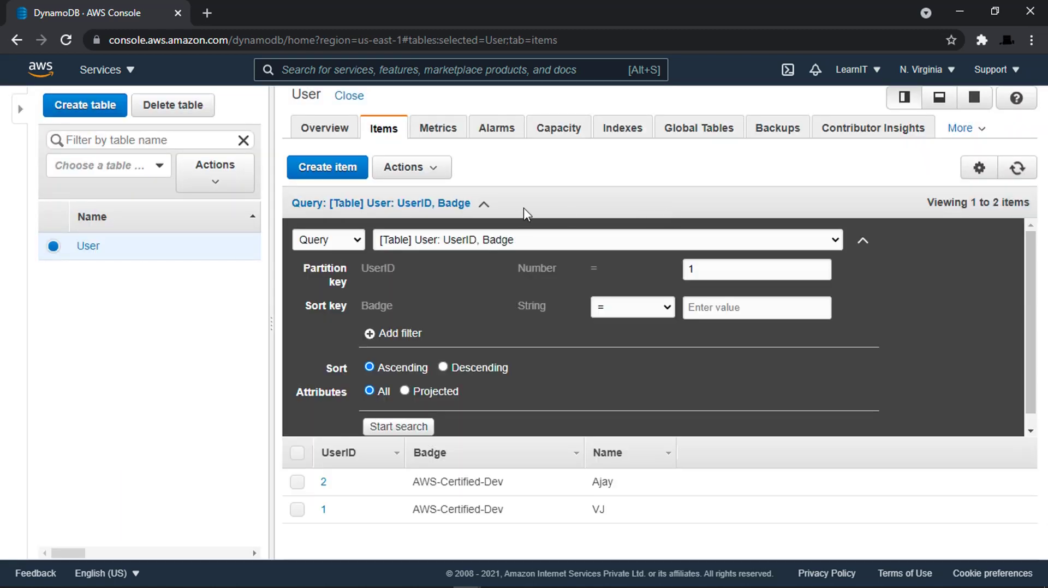
left_click(730, 263)
key("BackSpace")
type("2")
left_click(398, 427)
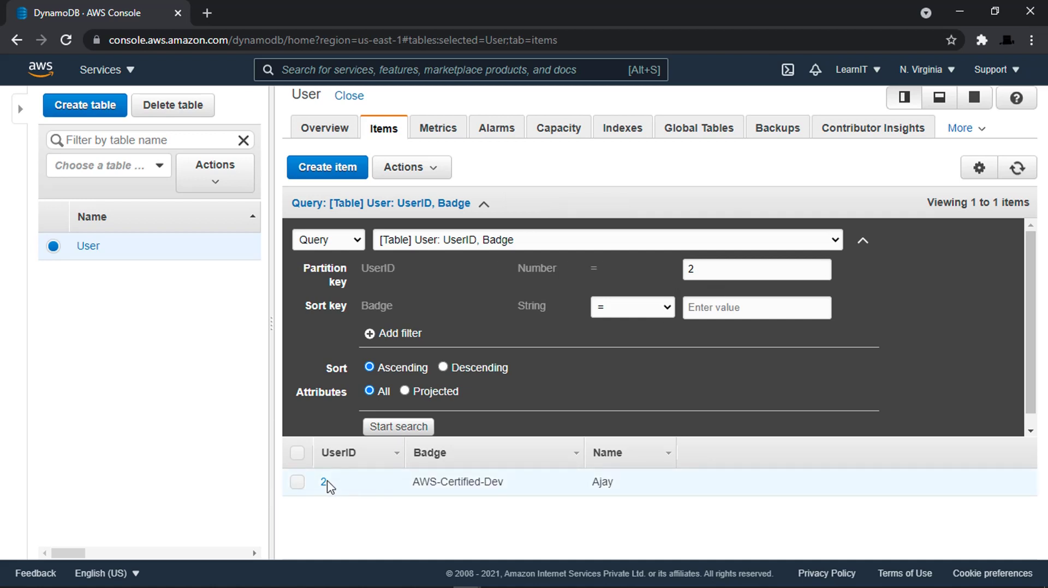
left_click(862, 241)
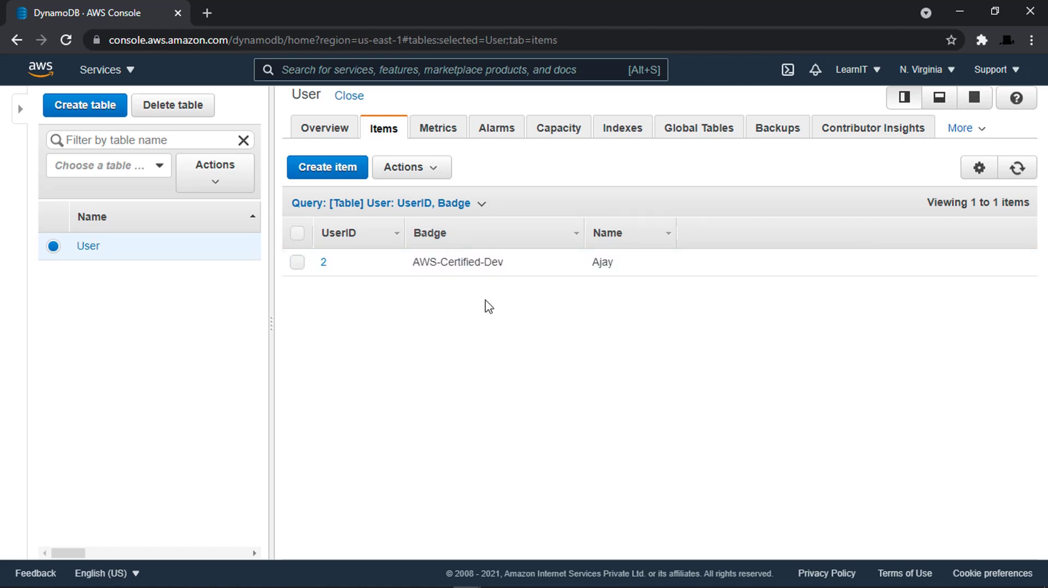
Try adding a global table replica of the User table in Asia Pacific (Mumbai), and cancel without creating it
left_click(693, 140)
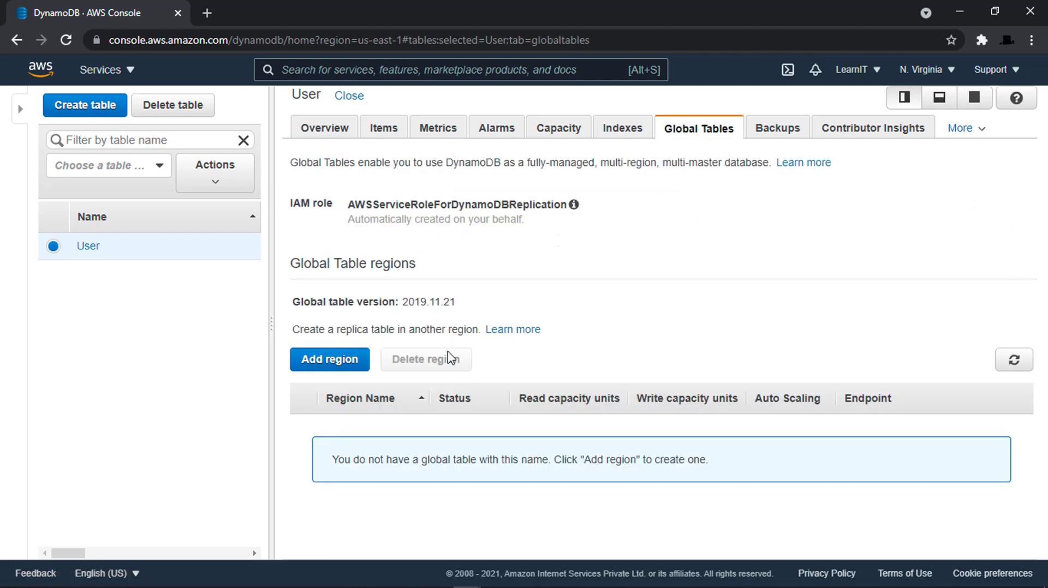
left_click(328, 361)
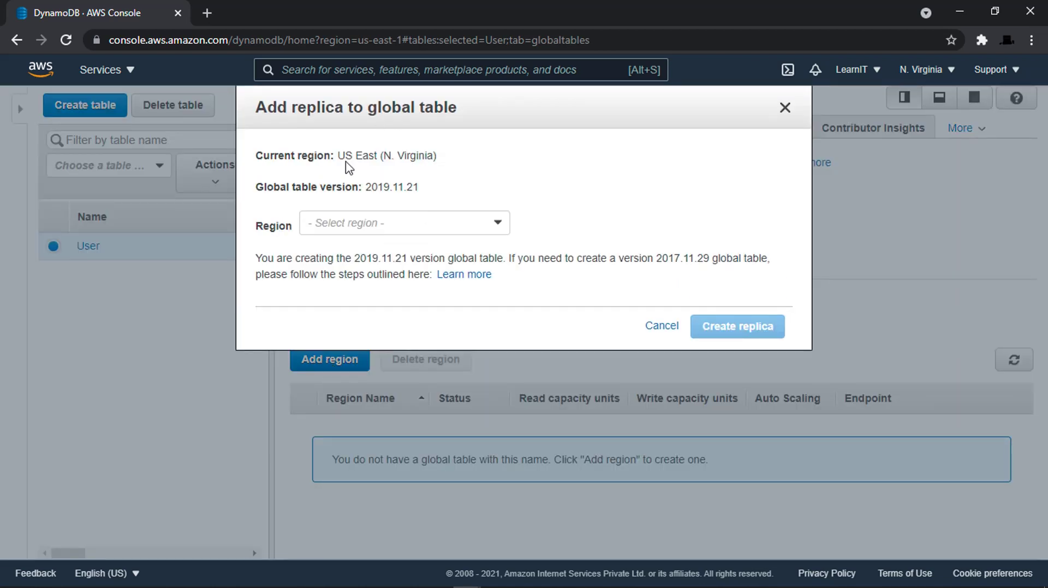
left_click(437, 227)
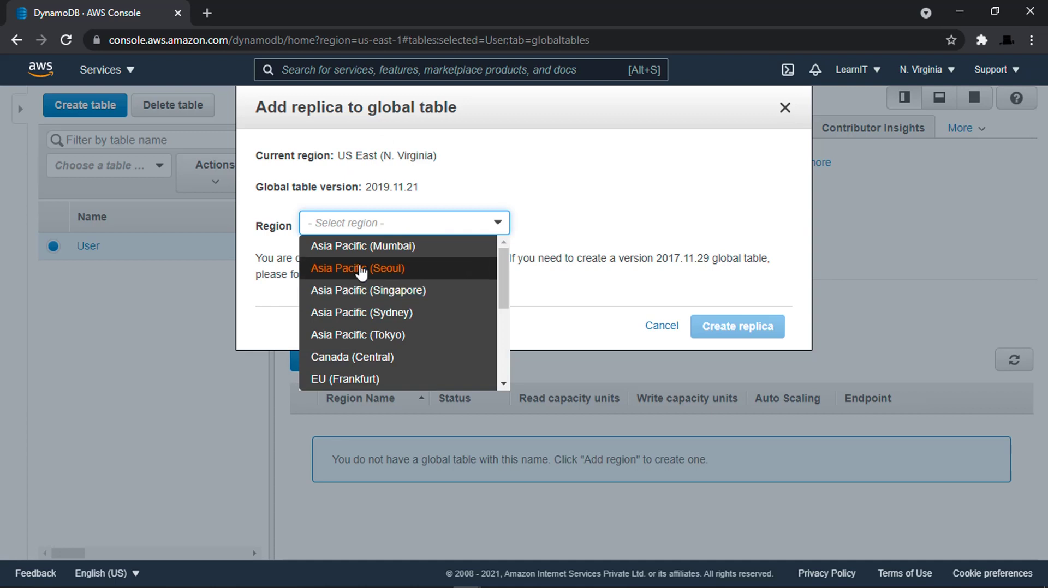
left_click(393, 248)
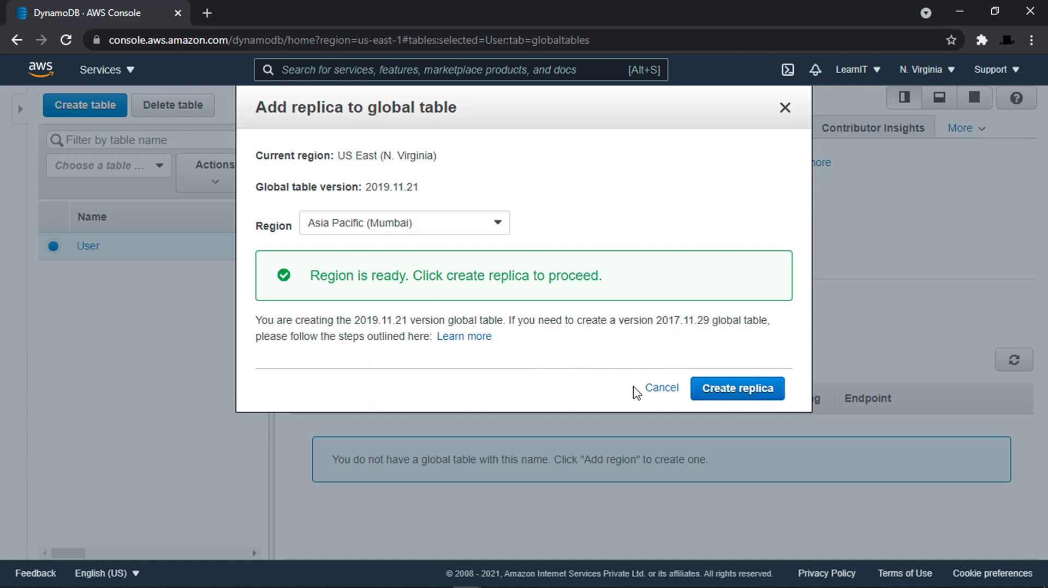
left_click(661, 389)
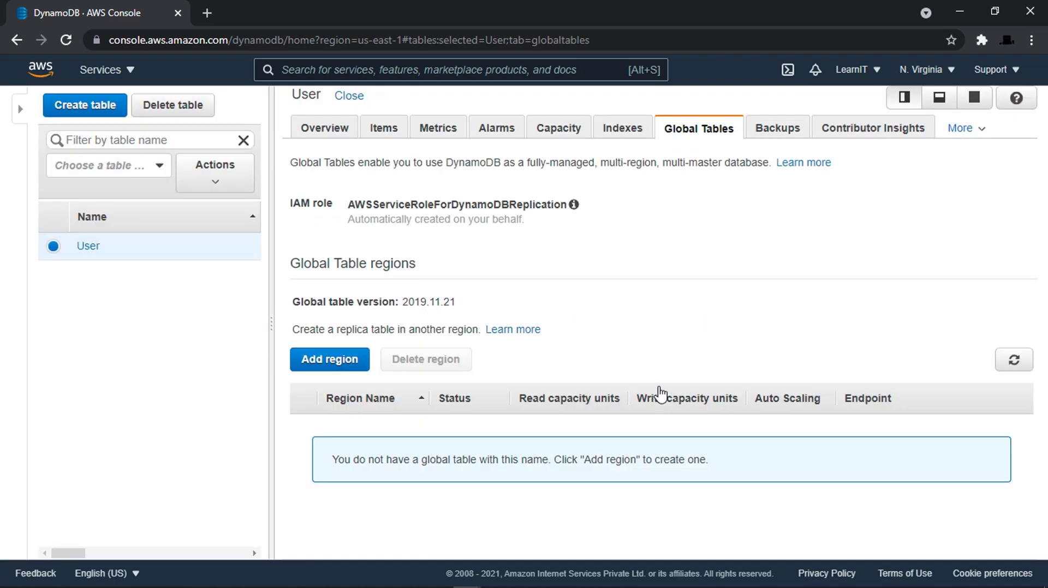